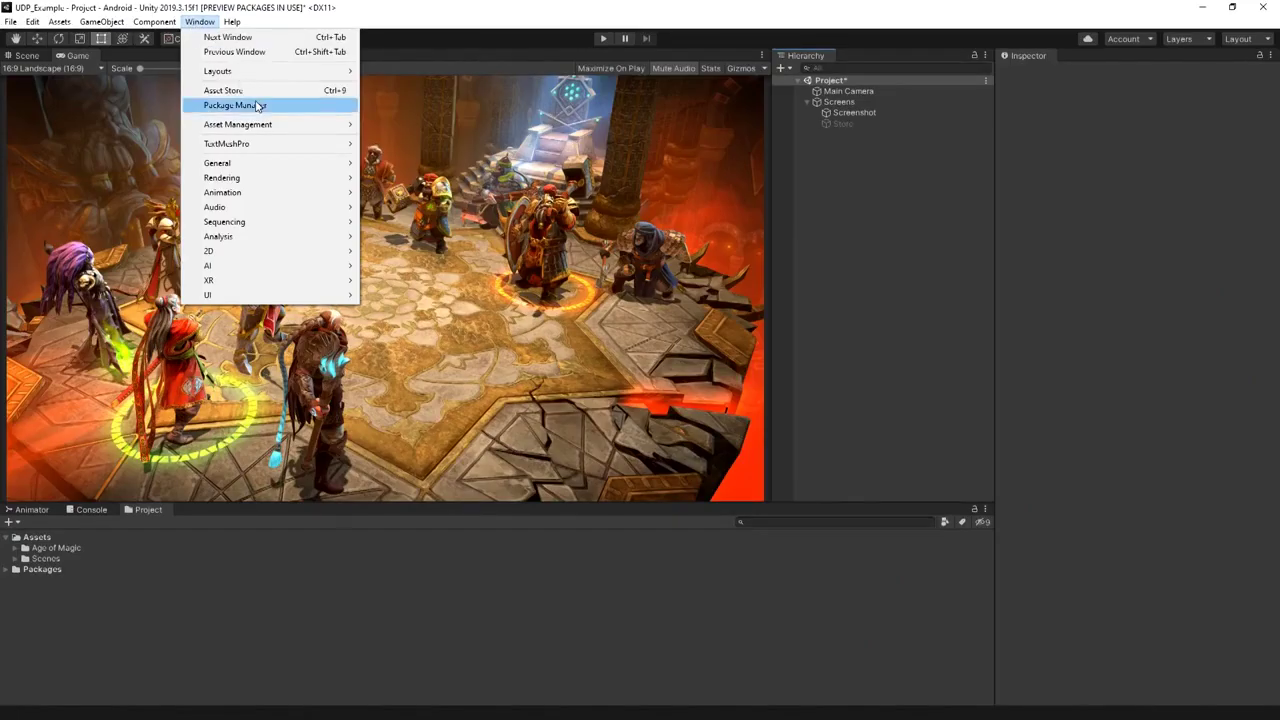
# - Switch the Package Manager to list all installable packages
pyautogui.click(258, 105)
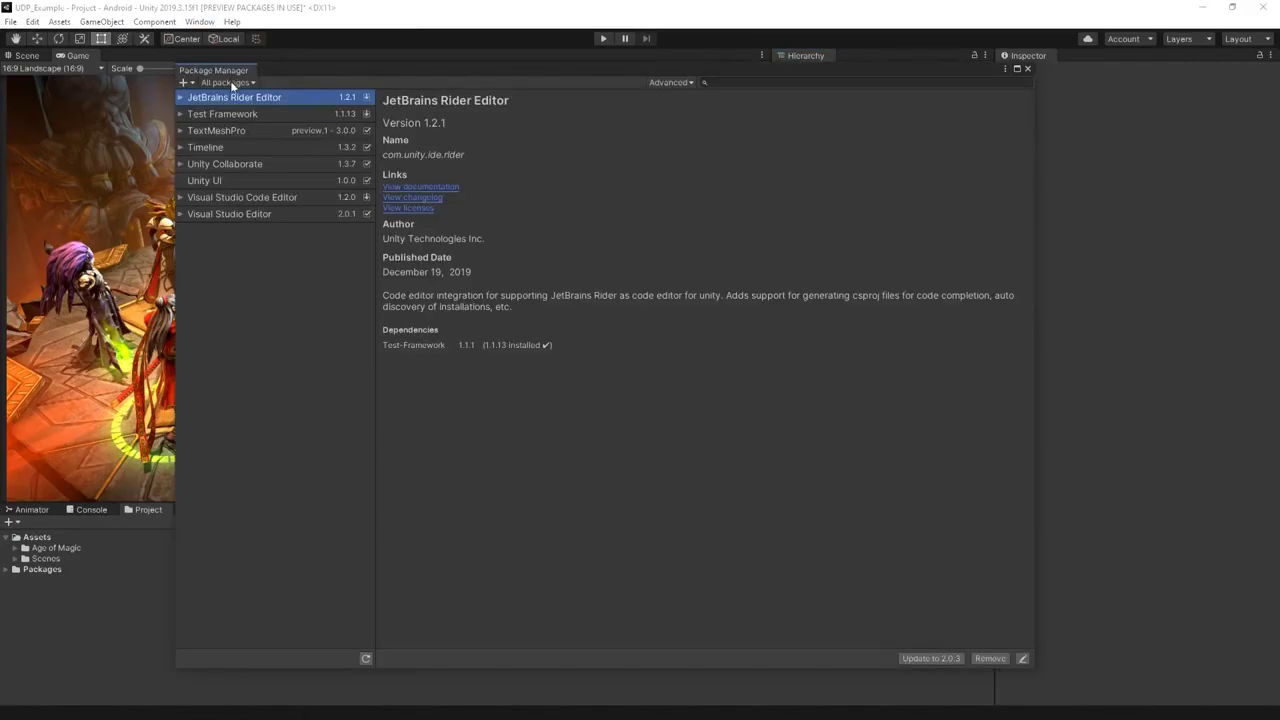
# - Install the Unity Distribution Portal 1.3.0 package, then close the Package Manager
pyautogui.scroll(-15, 328, 401)
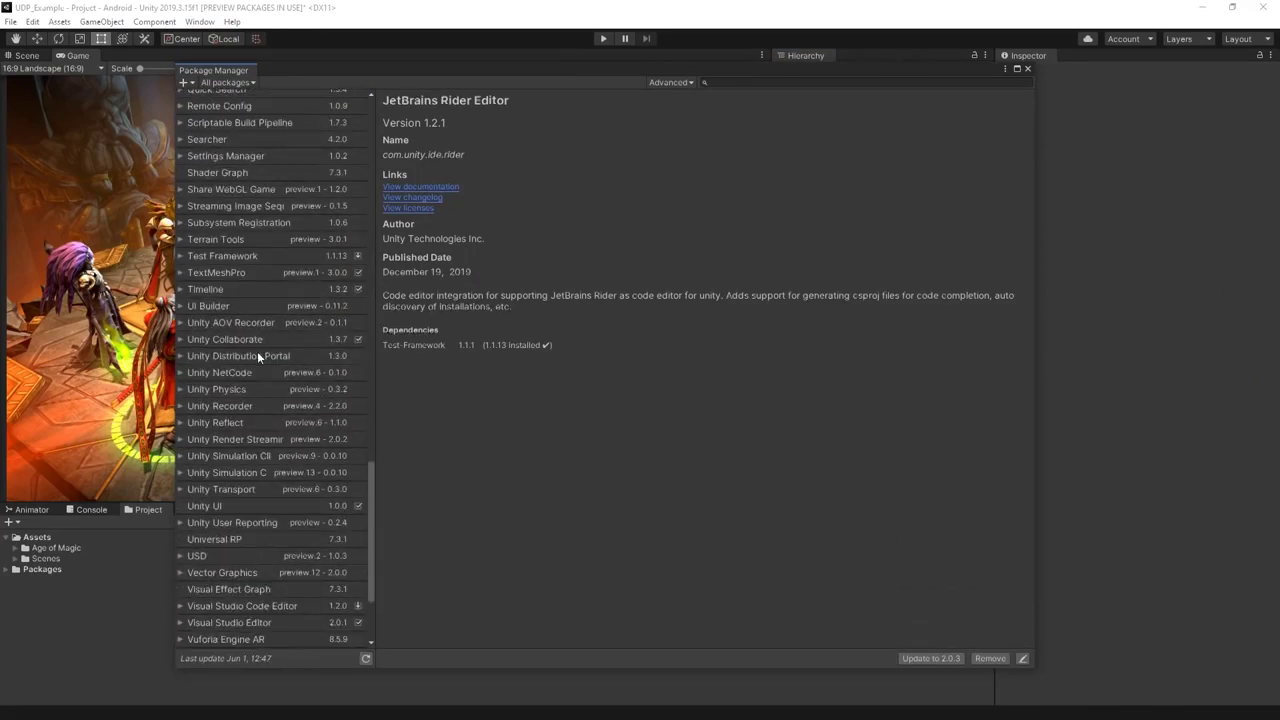
pyautogui.click(257, 351)
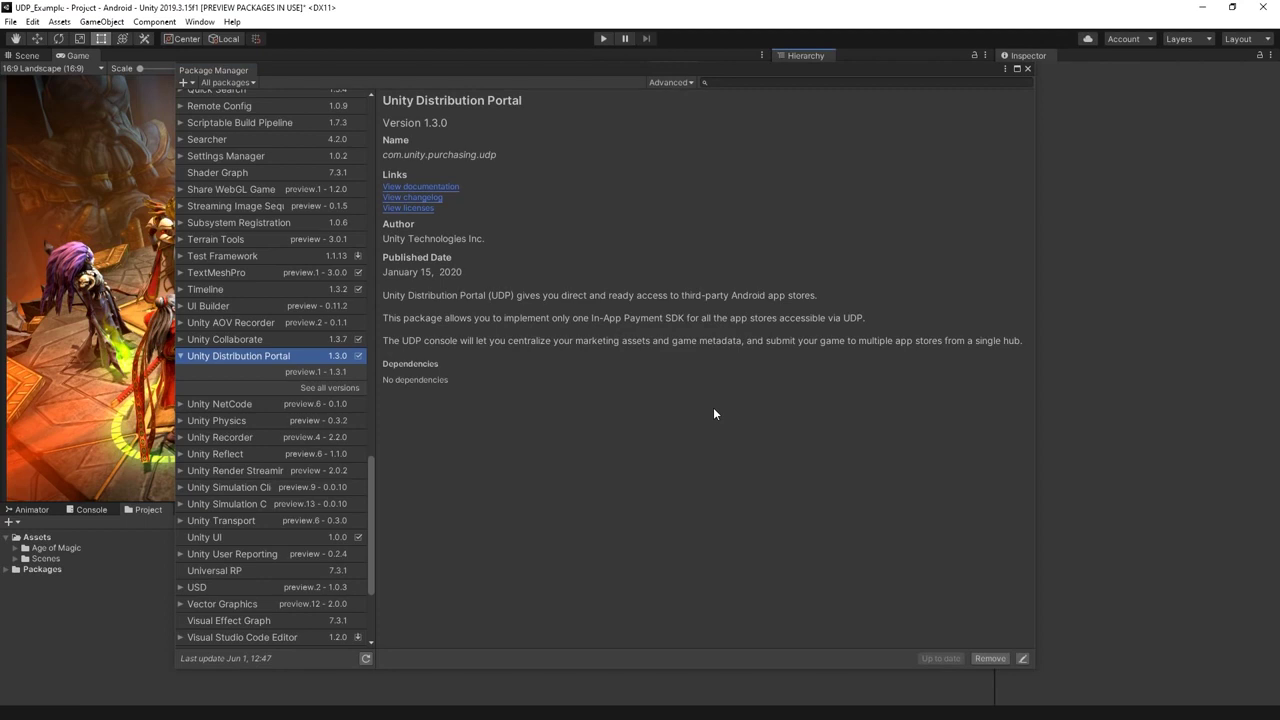
pyautogui.click(1027, 69)
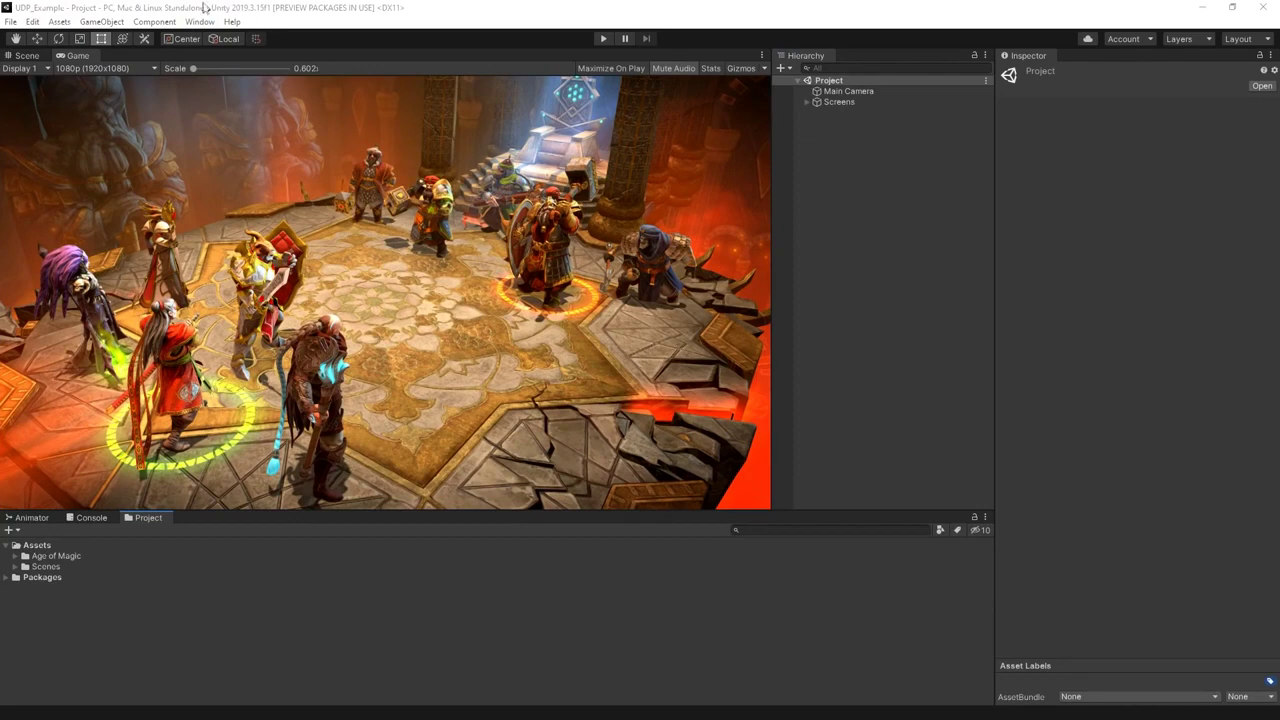
# - Generate the UDP Settings asset via Window > Unity Distribution Portal > Settings
pyautogui.click(195, 22)
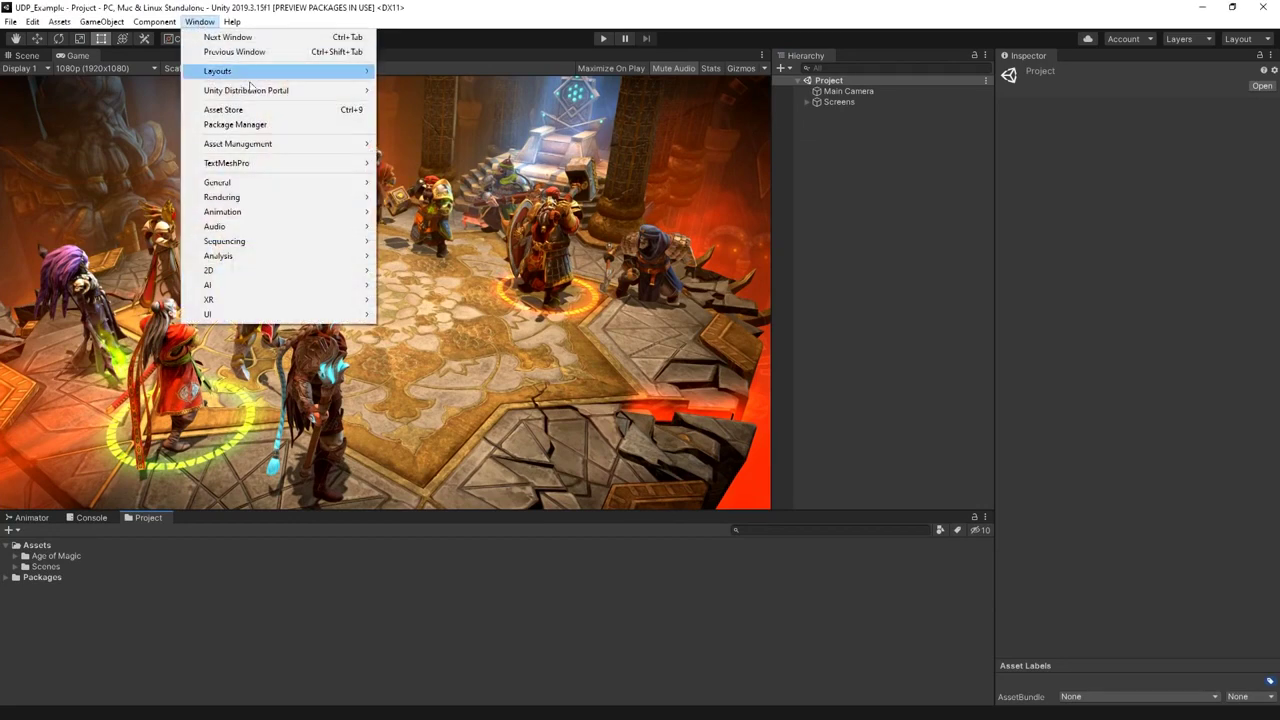
pyautogui.moveTo(263, 93)
pyautogui.click(408, 91)
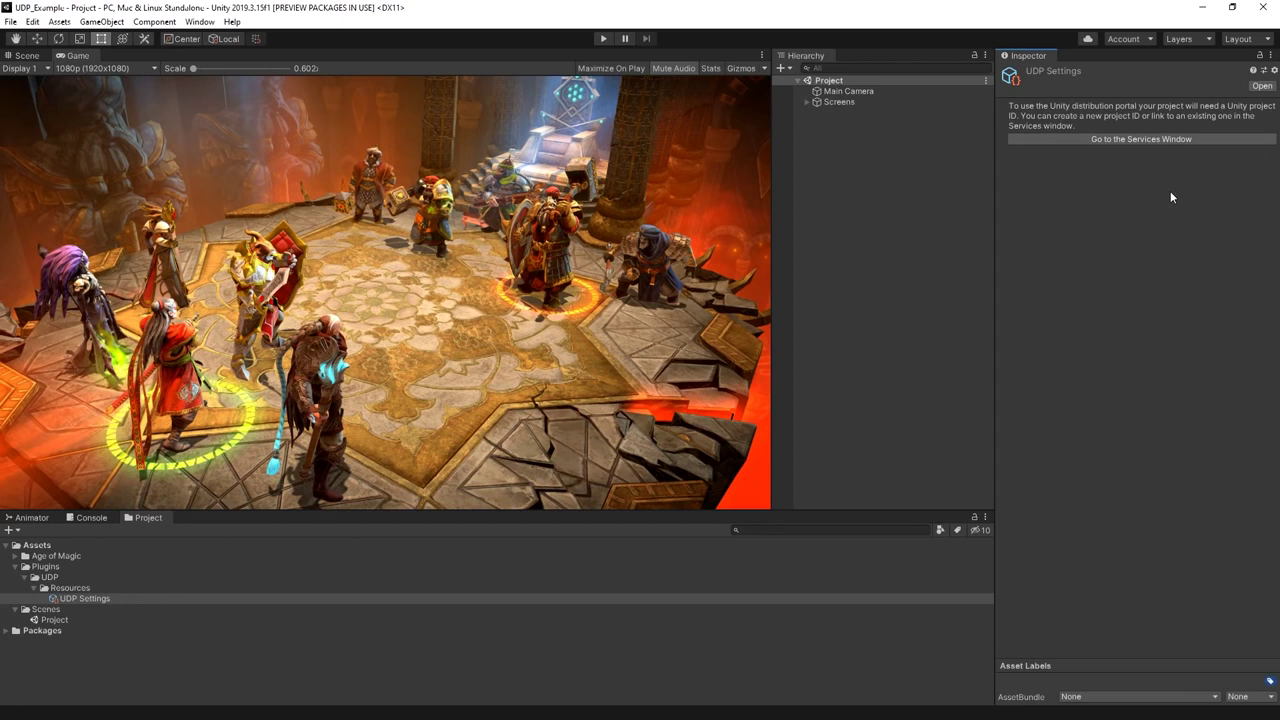
pyautogui.click(1150, 140)
# - Create a Unity Project ID for UDP_Example under the chosen organization and return to UDP Settings
pyautogui.click(1208, 228)
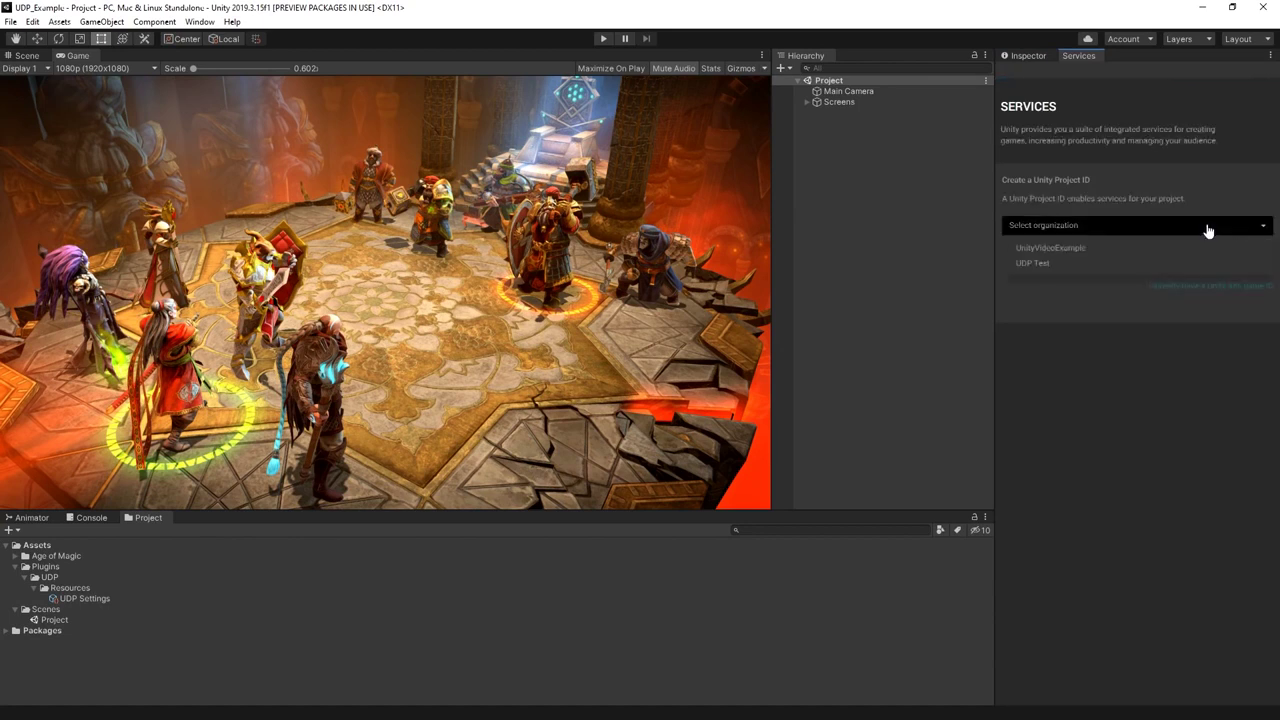
pyautogui.click(1140, 249)
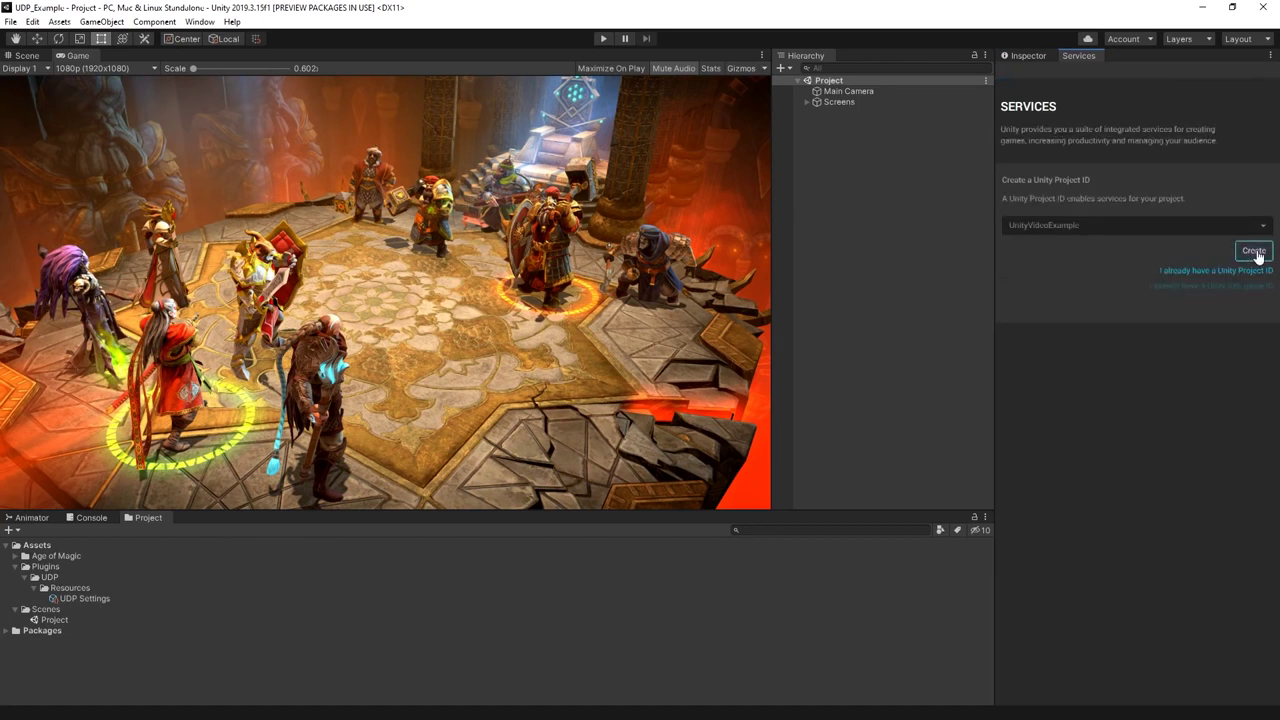
pyautogui.click(1255, 252)
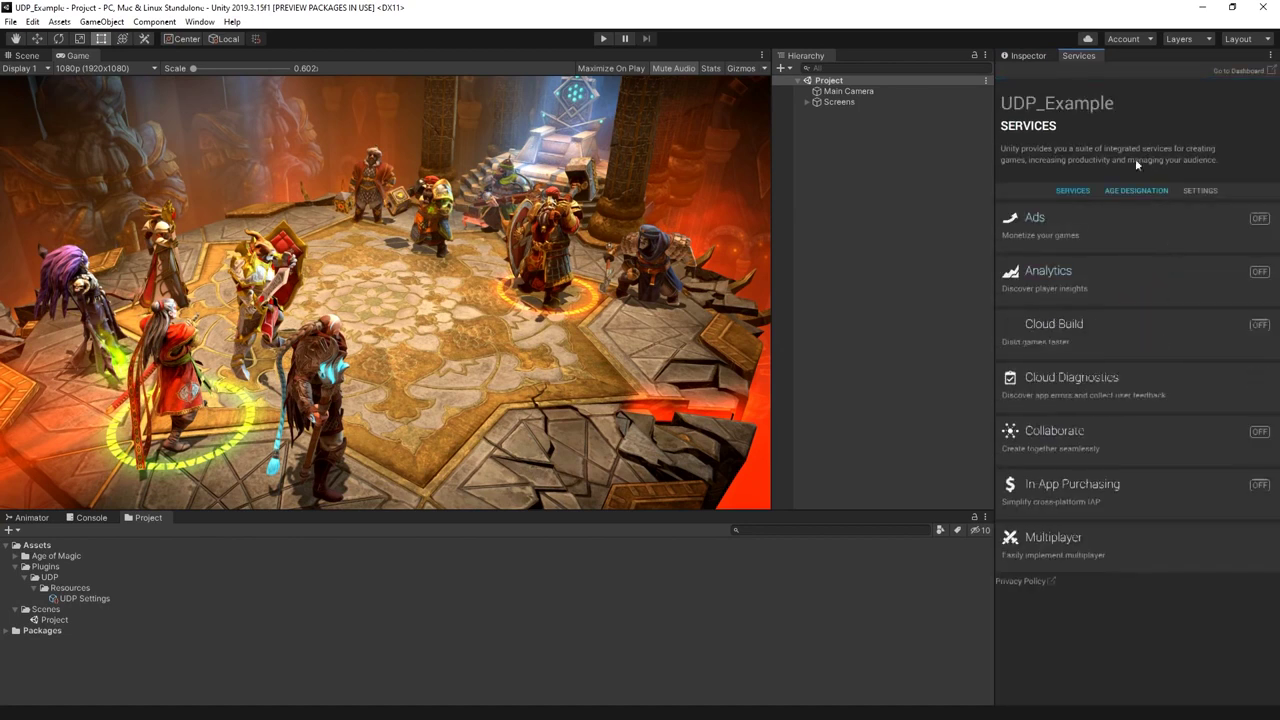
pyautogui.click(1020, 56)
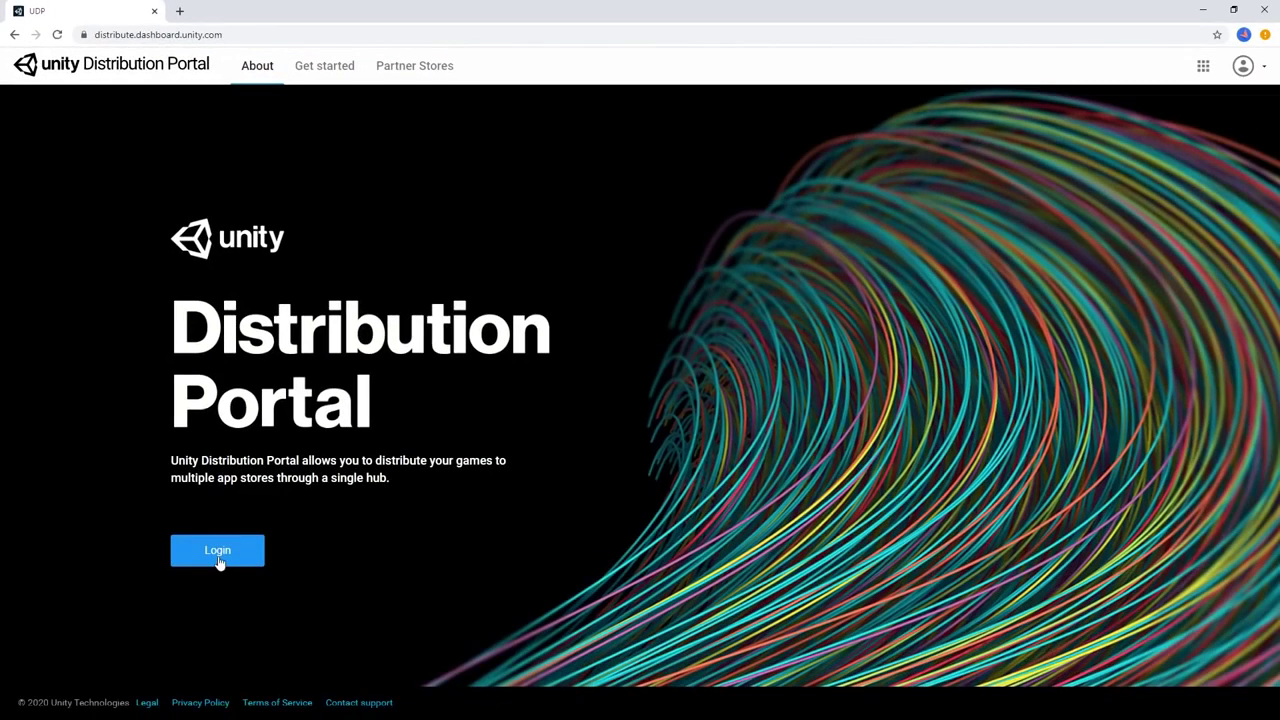
# - Log in to distribute.dashboard.unity.com with Unity ID credentials to reach My Games
pyautogui.click(219, 556)
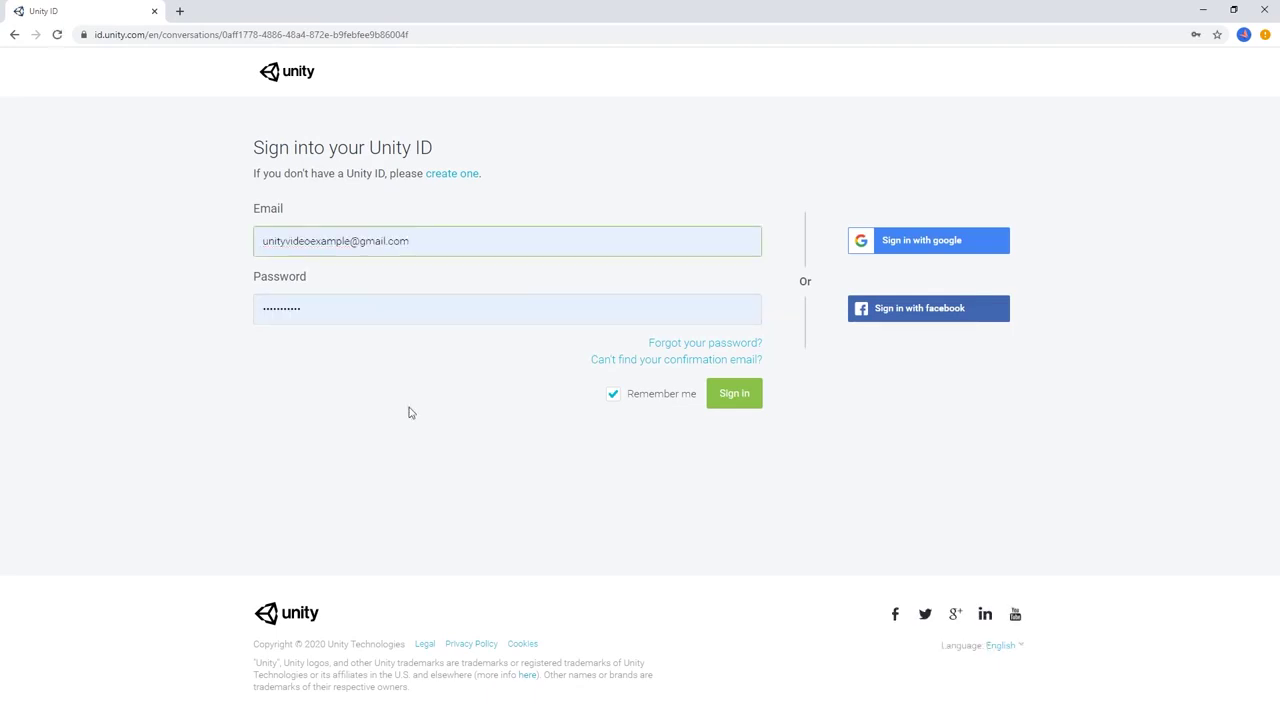
pyautogui.click(732, 400)
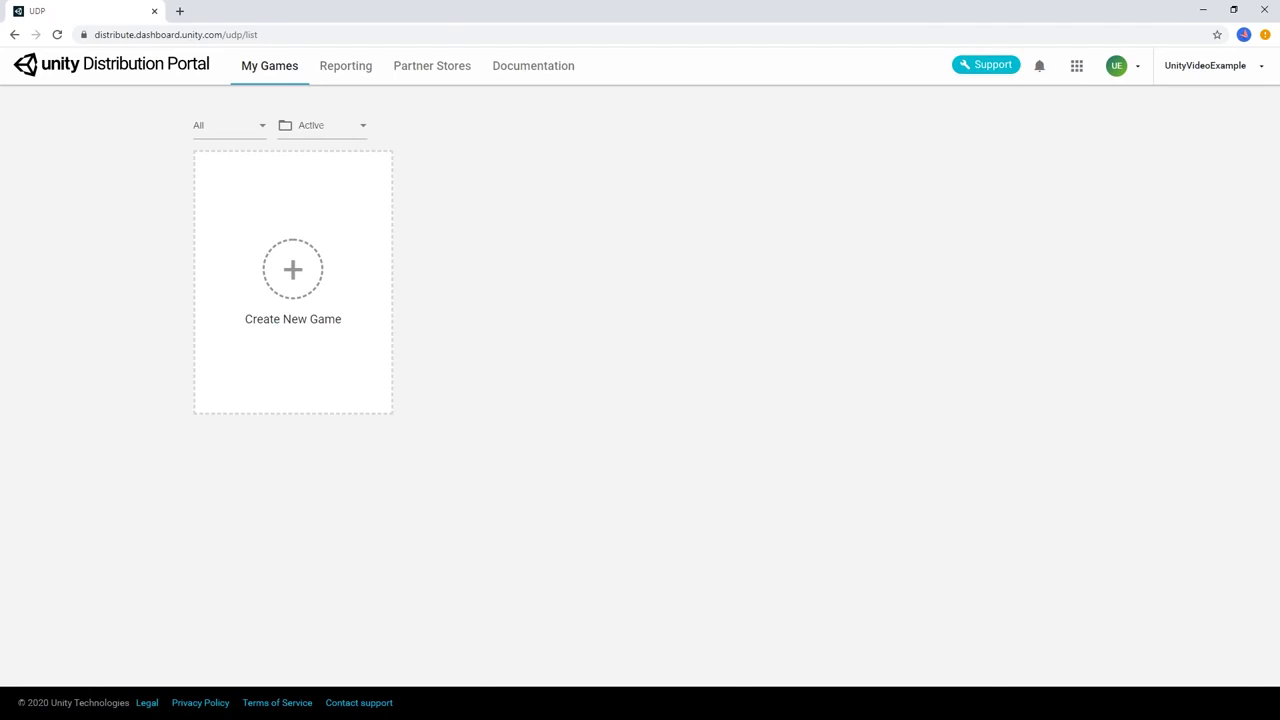
# - Create a new game titled 'Age of Magic'
pyautogui.click(291, 267)
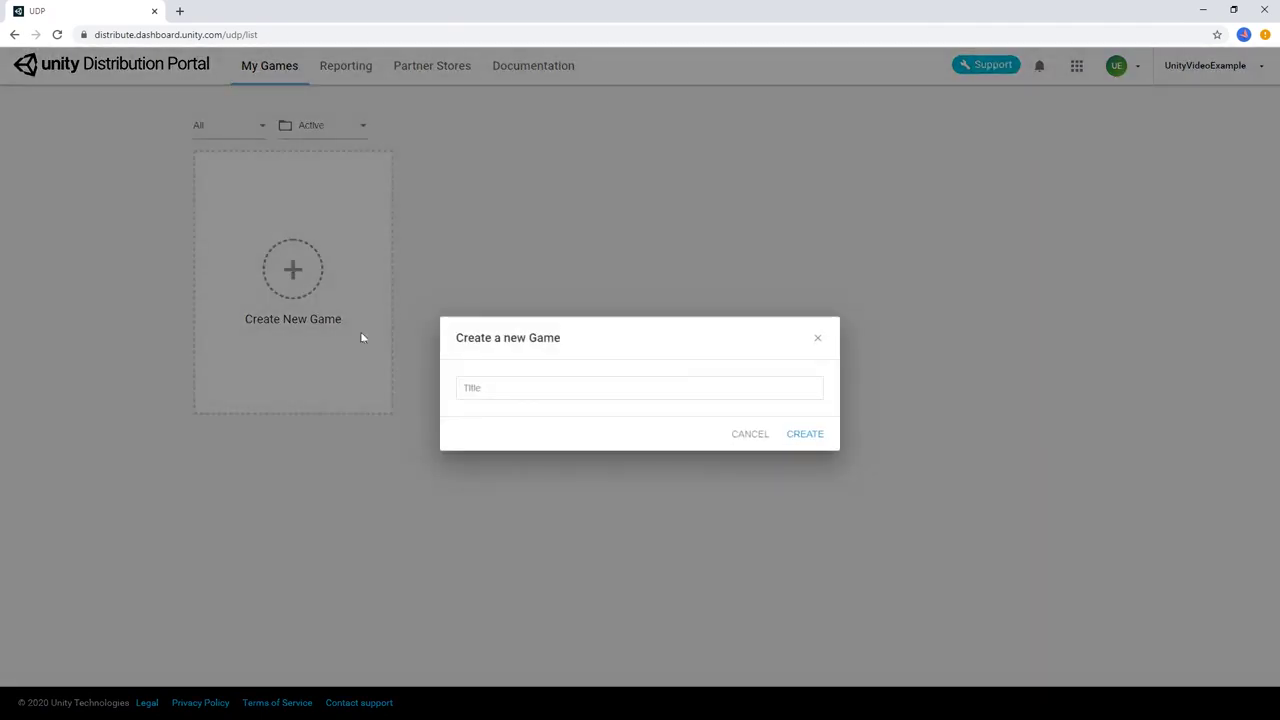
pyautogui.write('Age of Magic')
pyautogui.click(810, 434)
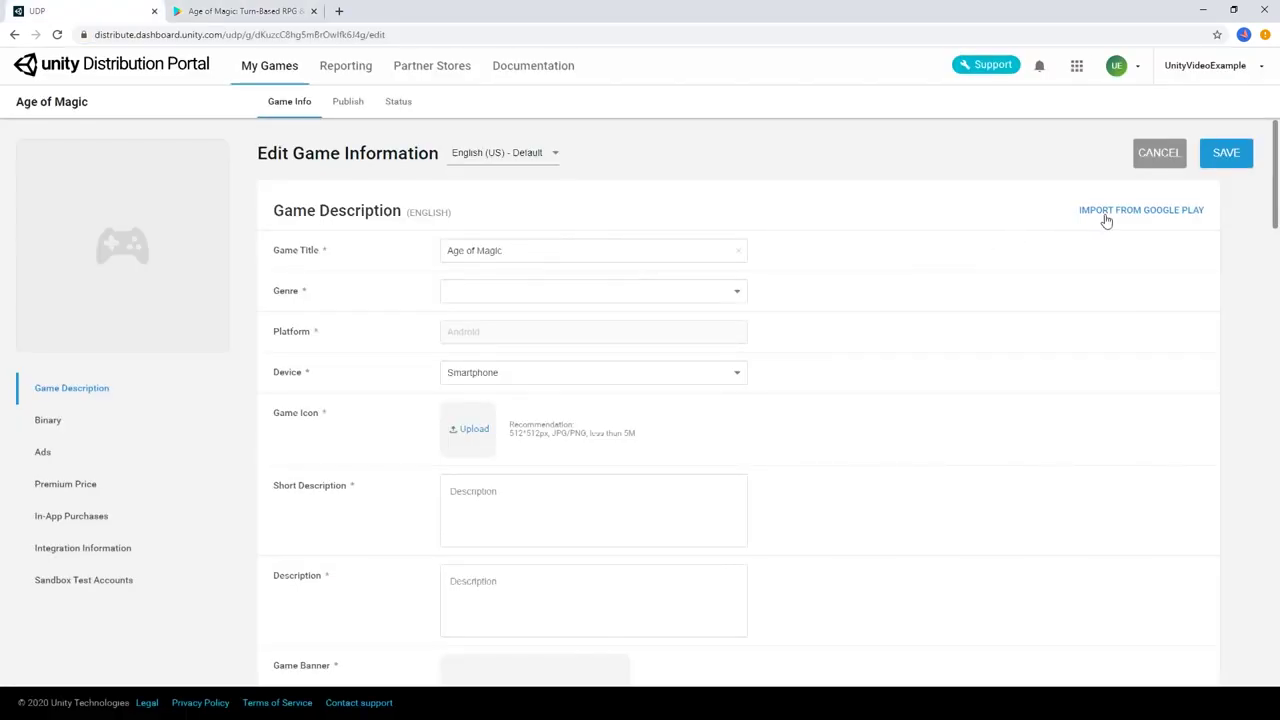
# - Import Age of Magic's icon, title and descriptions from its pasted Google Play link
pyautogui.click(1106, 212)
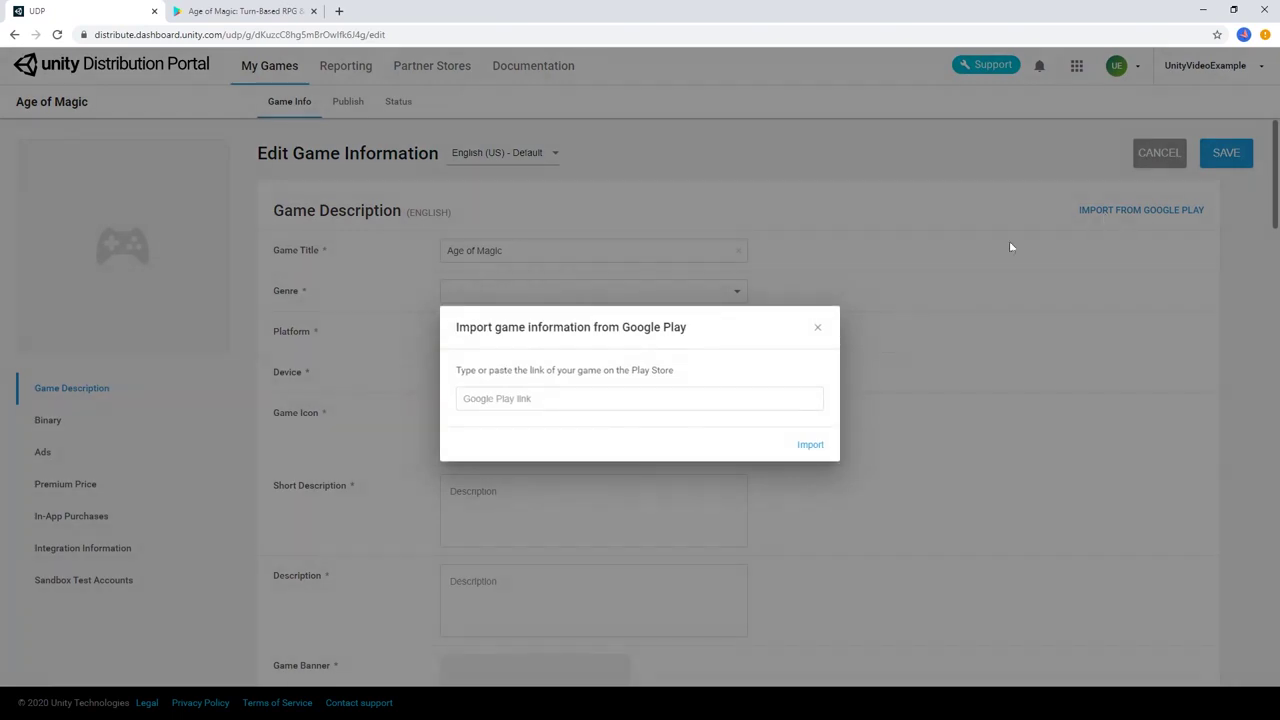
pyautogui.rightClick(567, 400)
pyautogui.click(620, 507)
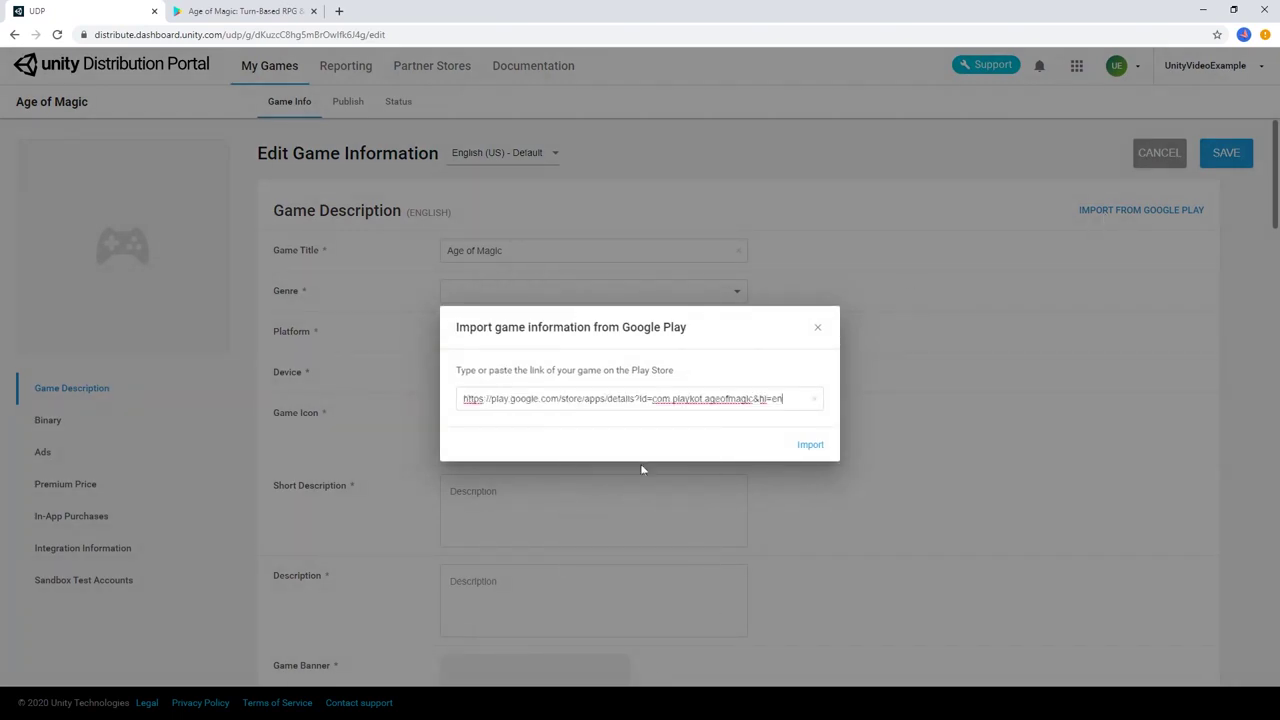
pyautogui.click(810, 446)
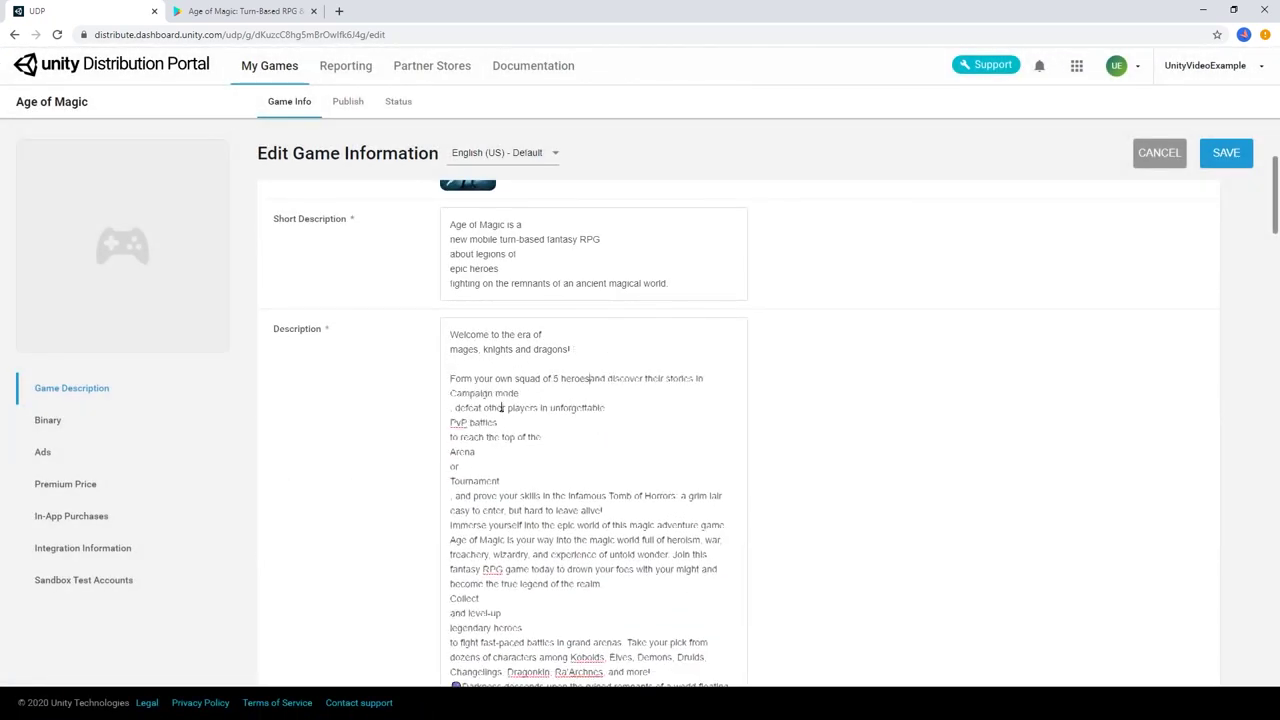
pyautogui.scroll(-5, 903, 531)
# - Save the imported info, then add keywords RPG, Strategy and Fantasy and save again
pyautogui.click(1226, 152)
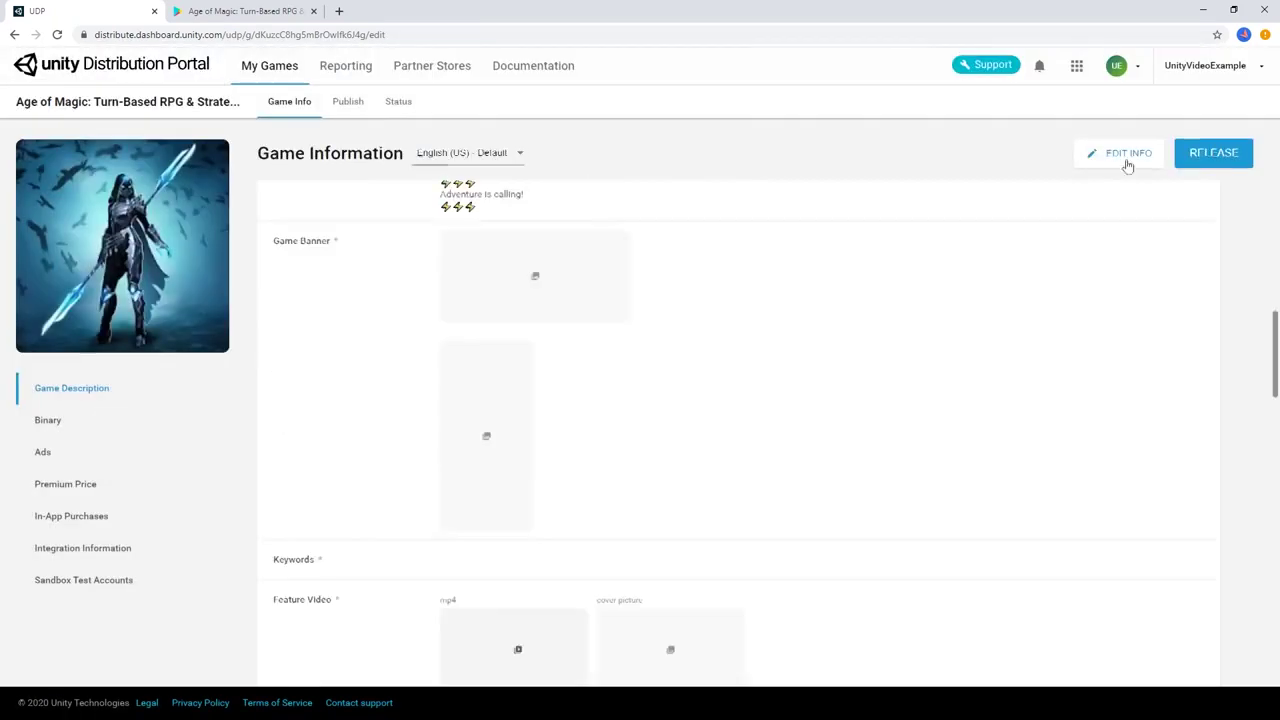
pyautogui.click(1128, 153)
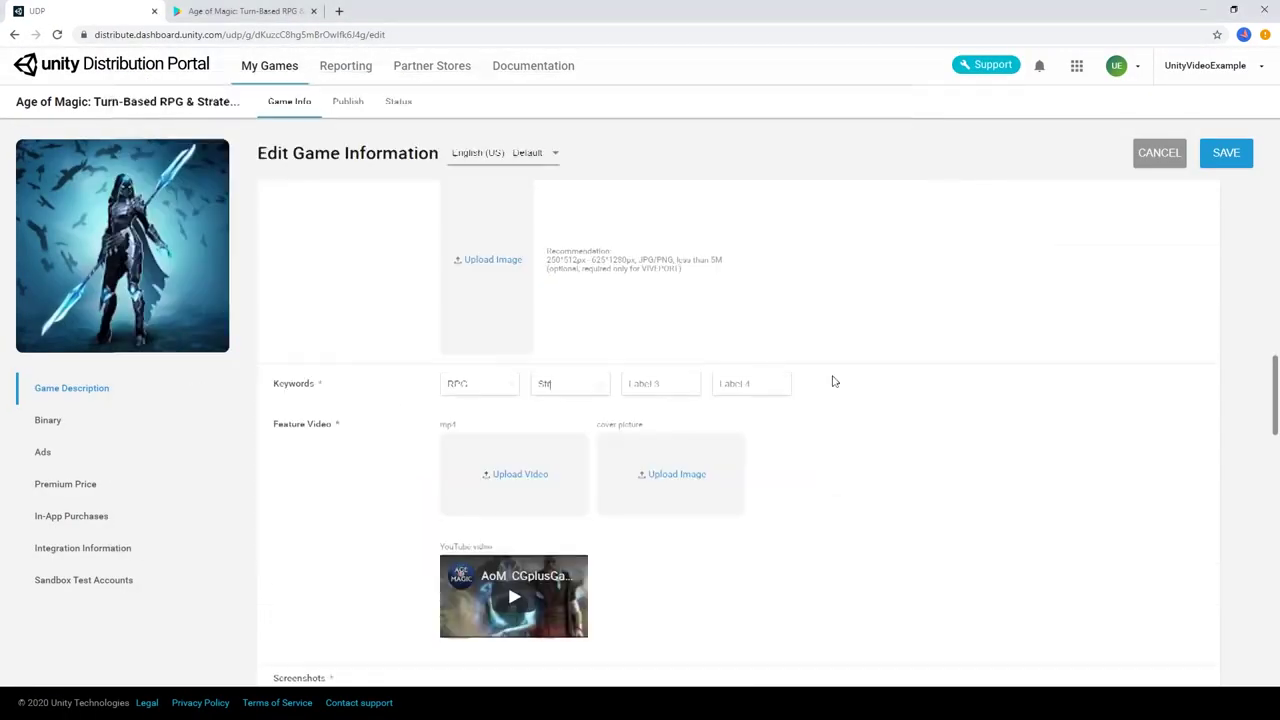
pyautogui.write('RPG')
pyautogui.press('Tab')
pyautogui.write('Strategy')
pyautogui.press('Tab')
pyautogui.write('Fantasy')
pyautogui.scroll(-5, 1236, 195)
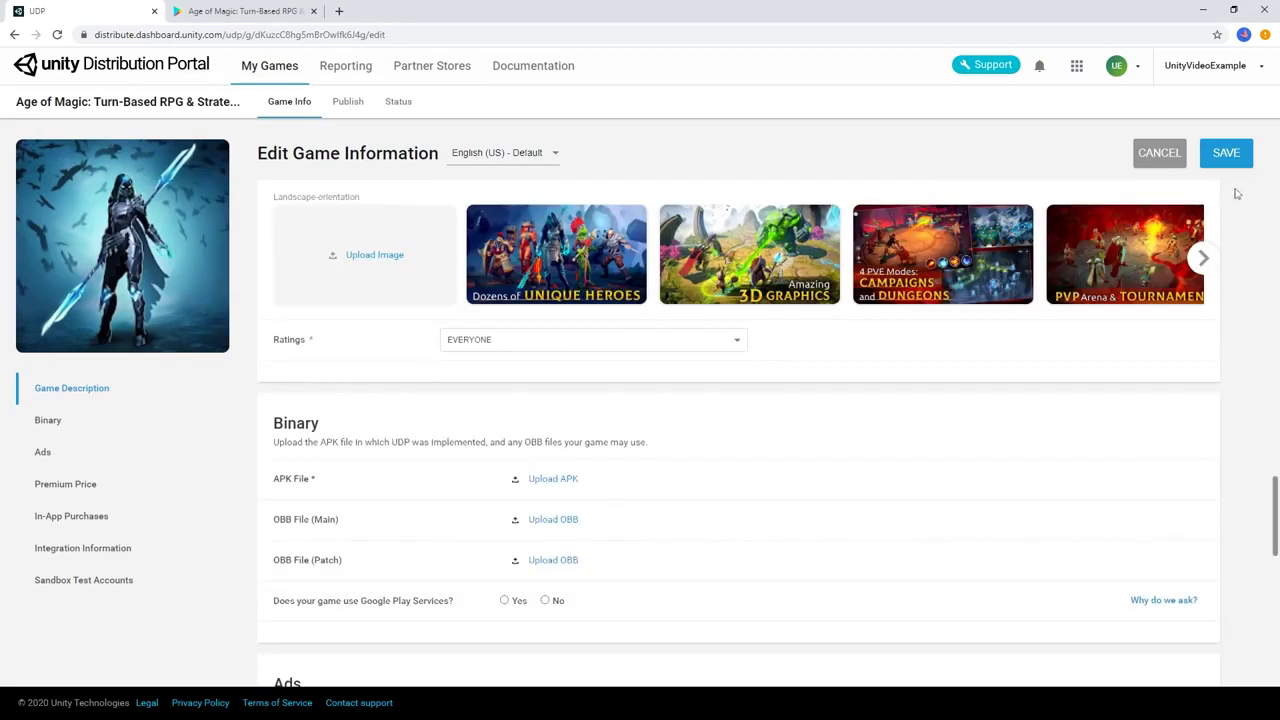
pyautogui.click(1224, 152)
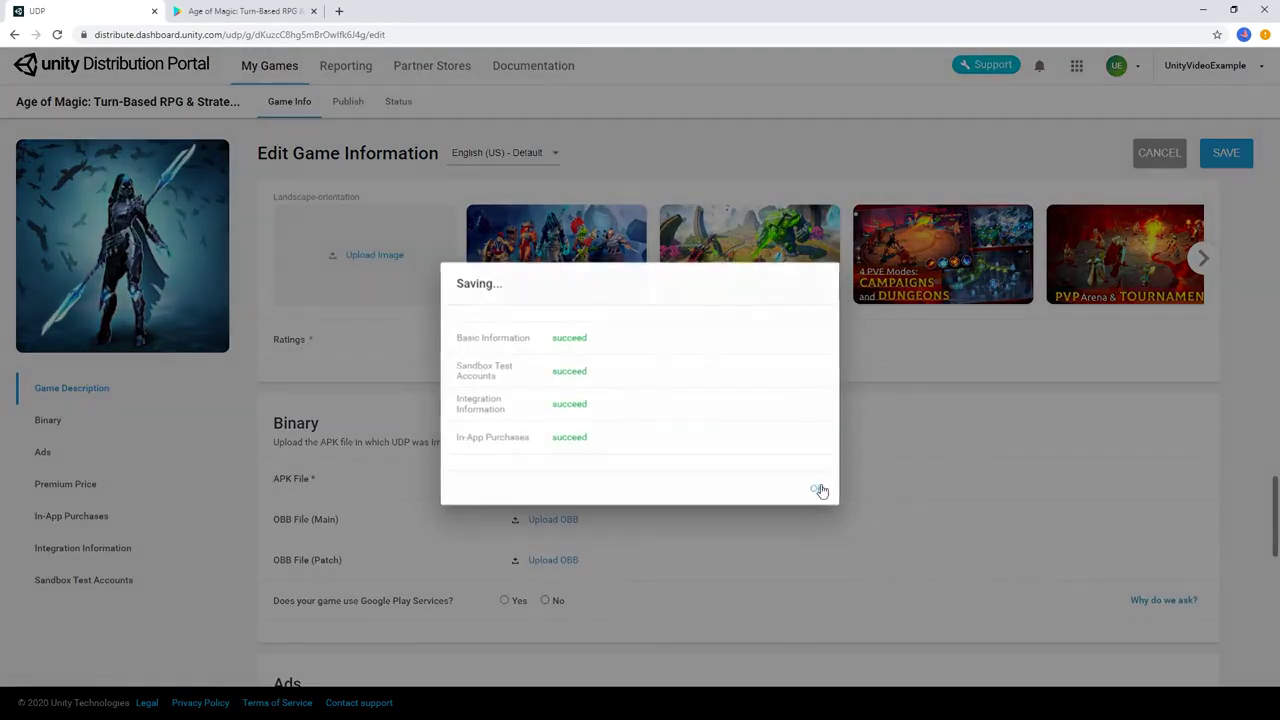
pyautogui.click(817, 489)
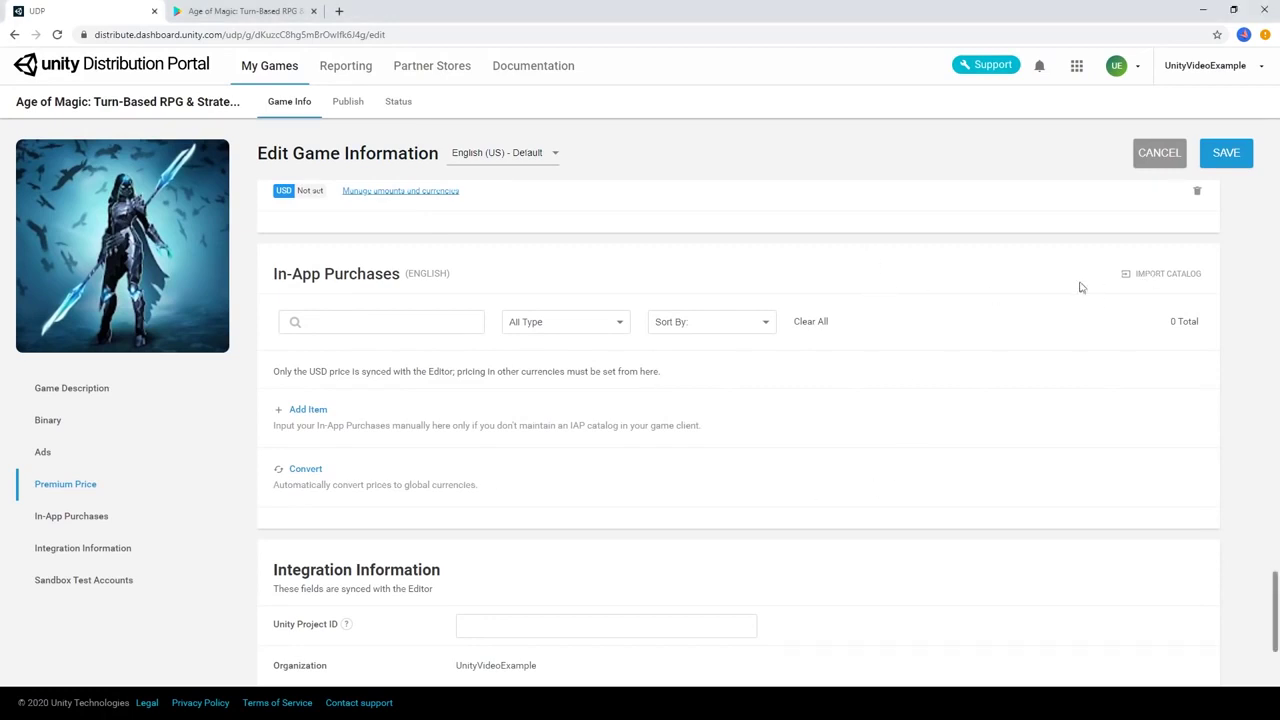
# - Open the bulk IAP catalog import, cancel it, and start adding a single IAP item
pyautogui.scroll(1, 1060, 290)
pyautogui.scroll(-1, 1077, 317)
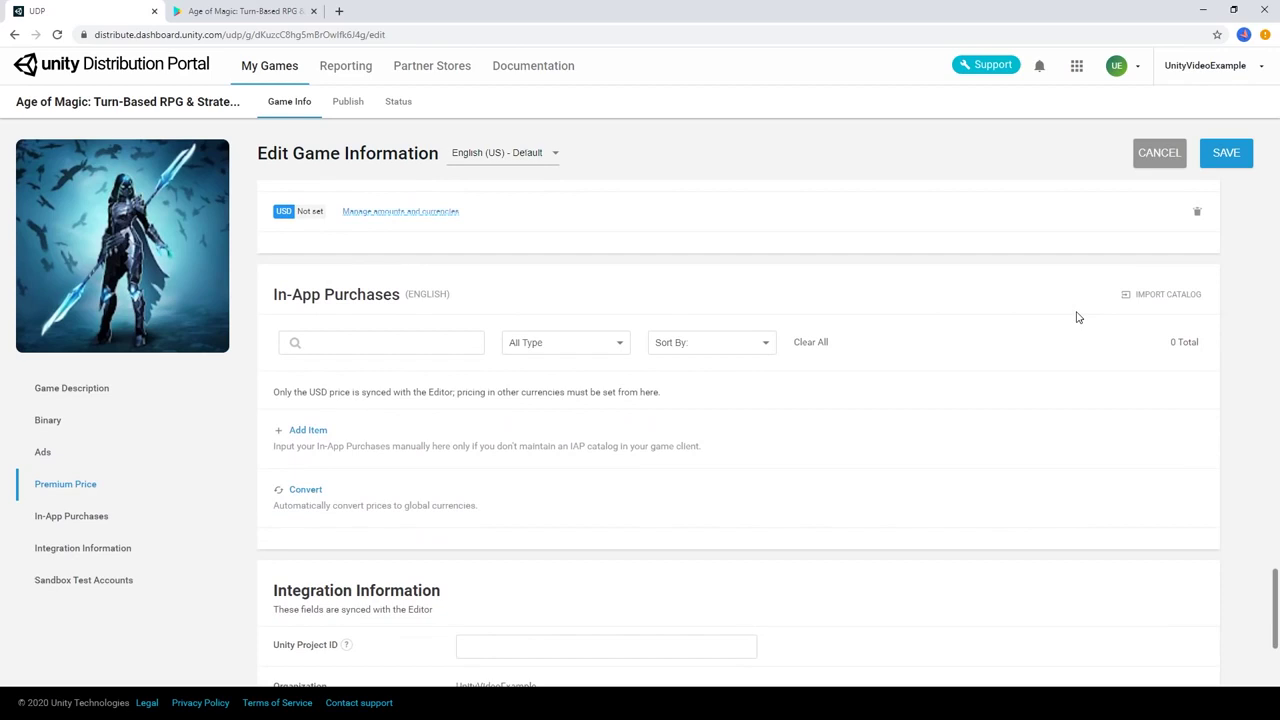
pyautogui.scroll(-1, 1077, 317)
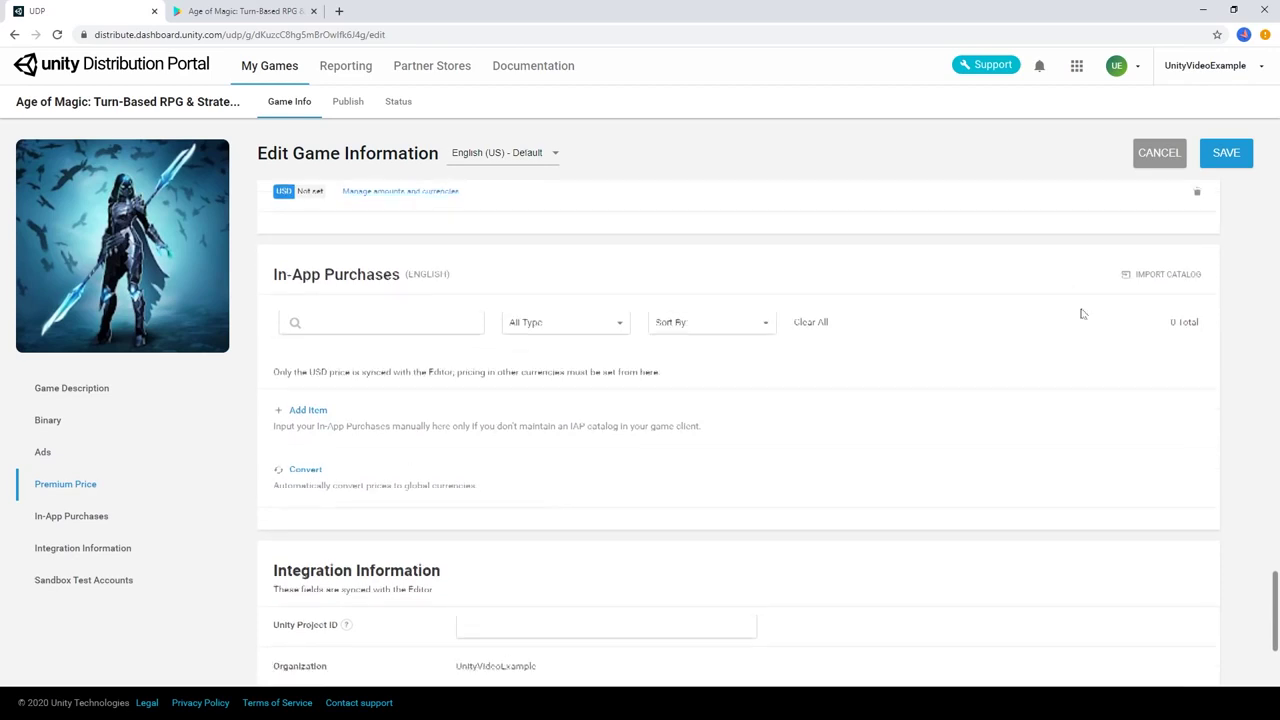
pyautogui.click(1159, 277)
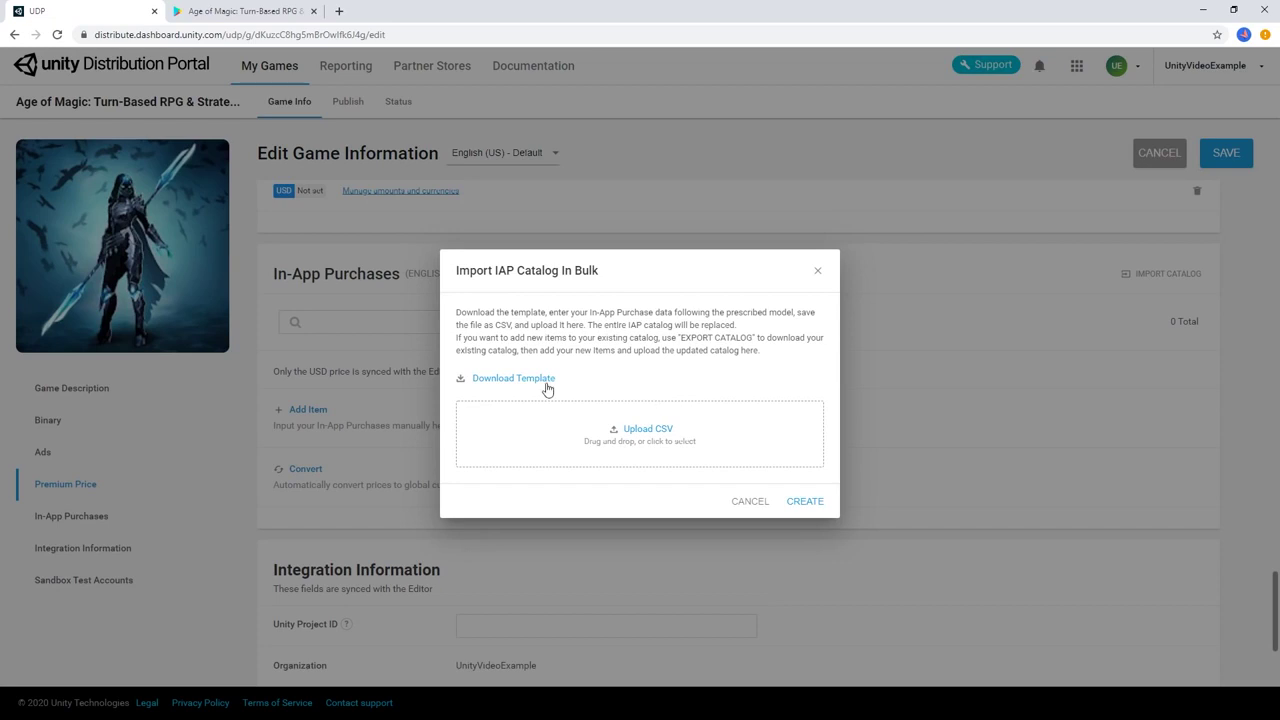
pyautogui.click(752, 501)
pyautogui.click(314, 411)
# - Add consumable IAP 'Fistful Of Gold' (testu_of_gold), USD 1.99, described '220 Gold'
pyautogui.click(579, 289)
pyautogui.write('testui')
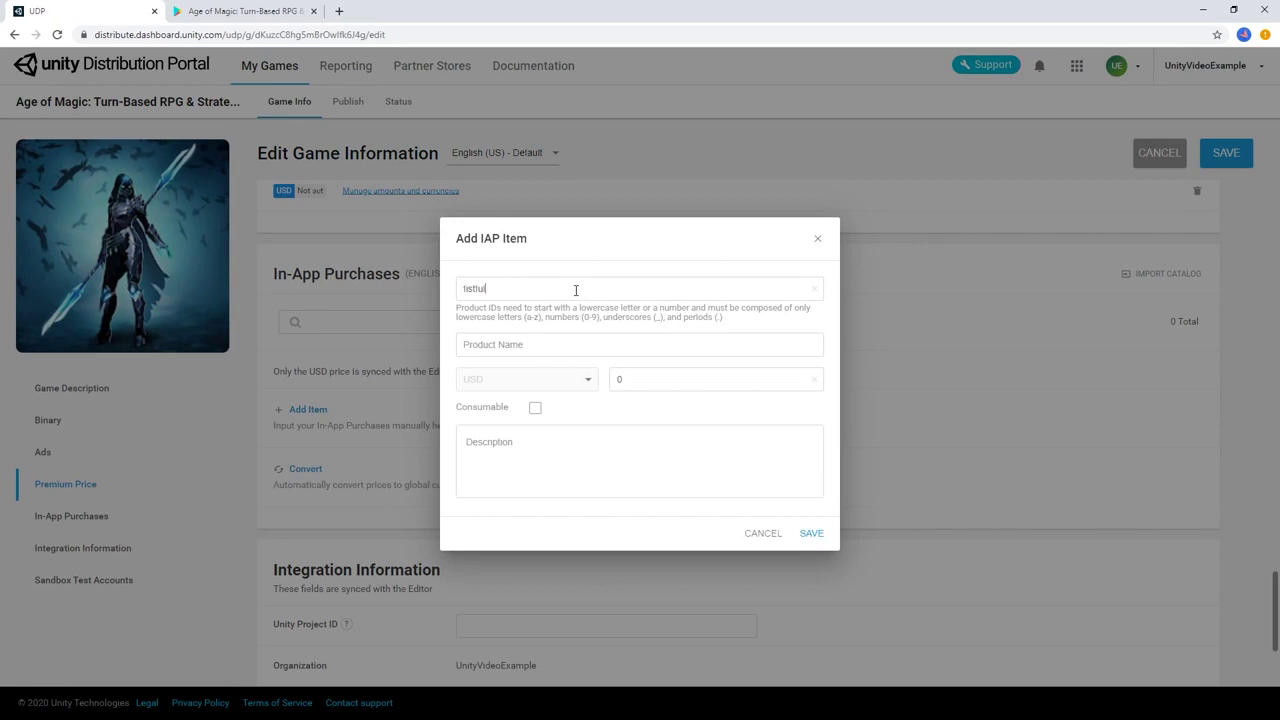
pyautogui.write('_of_gold')
pyautogui.click(560, 345)
pyautogui.write('Fistful Of Gold')
pyautogui.press('Tab')
pyautogui.write('1.99')
pyautogui.click(535, 408)
pyautogui.click(544, 458)
pyautogui.write('220 Gold')
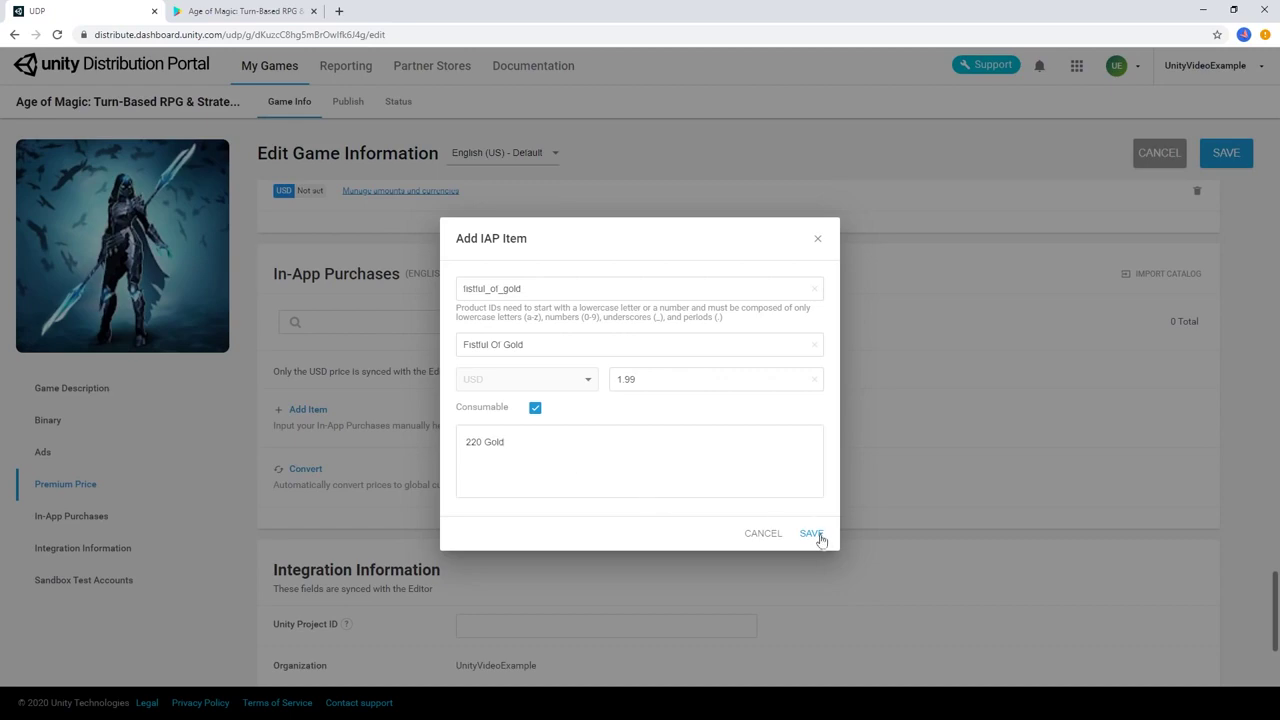
pyautogui.click(811, 534)
# - Save the game information and select the Client ID under Integration Information
pyautogui.click(1236, 162)
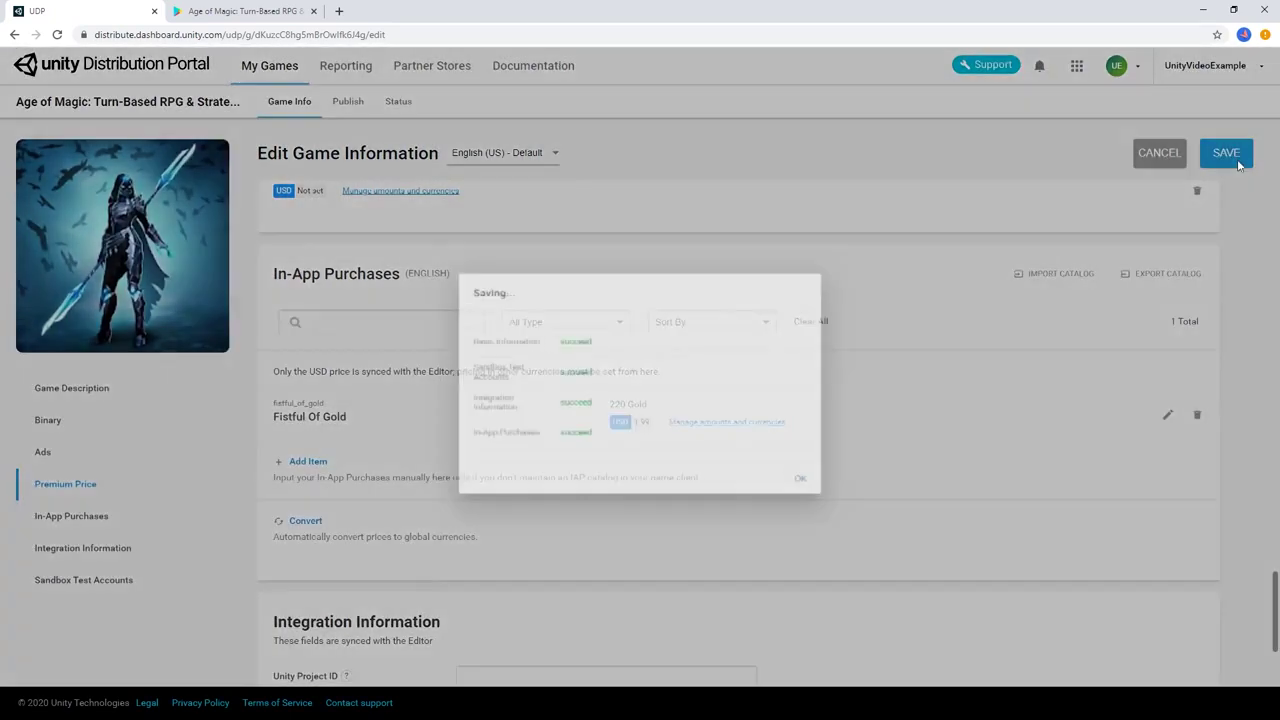
pyautogui.click(805, 480)
pyautogui.scroll(-3, 993, 321)
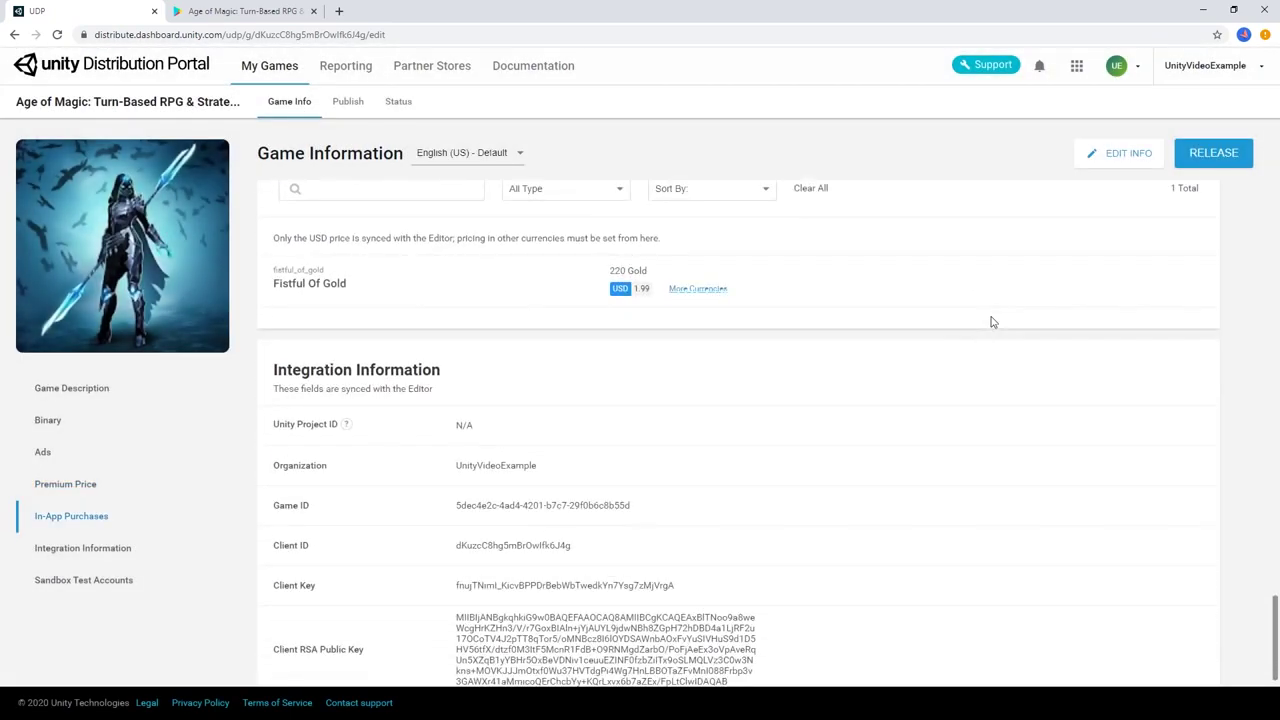
pyautogui.scroll(1, 991, 322)
pyautogui.moveTo(455, 412); pyautogui.dragTo(640, 429)
pyautogui.hotkey('ctrl', 'c')
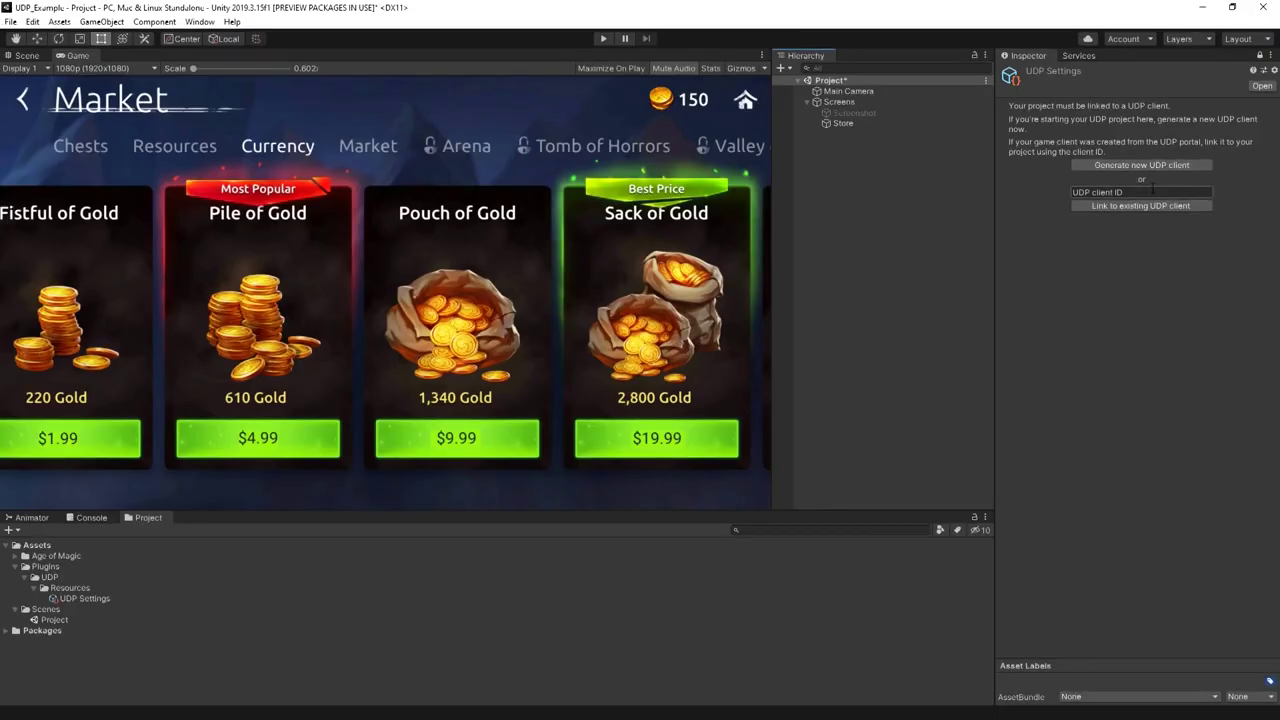
# - Paste the UDP client ID into UDP Settings and link the project to that existing client
pyautogui.click(1153, 191)
pyautogui.hotkey('ctrl', 'v')
pyautogui.click(1118, 205)
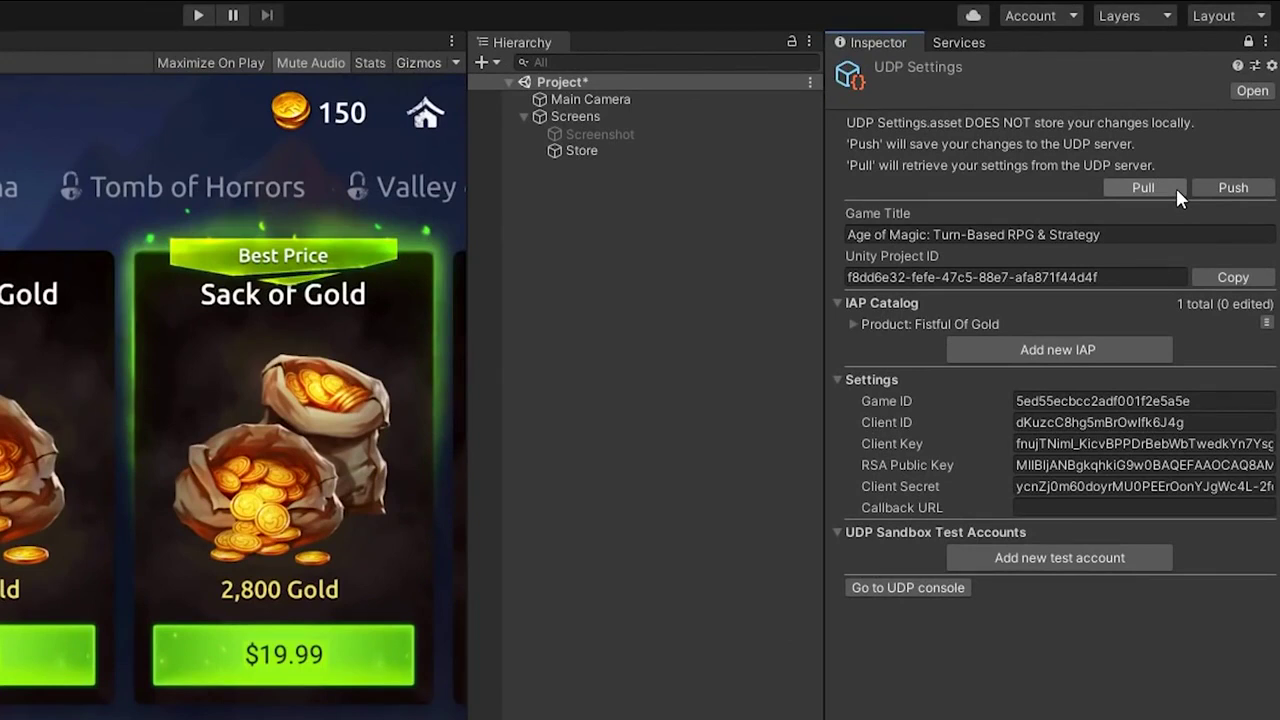
# - Add IAP pile_of_gold named 'Pile Of Gold', priced 4.99, described '610 Gold'
pyautogui.click(1058, 349)
pyautogui.write('pile_of_gold')
pyautogui.press('Tab')
pyautogui.write('Pile Of Gold')
pyautogui.press('Tab')
pyautogui.press('Tab')
pyautogui.write('4.99')
pyautogui.press('Tab')
pyautogui.write('610 G')
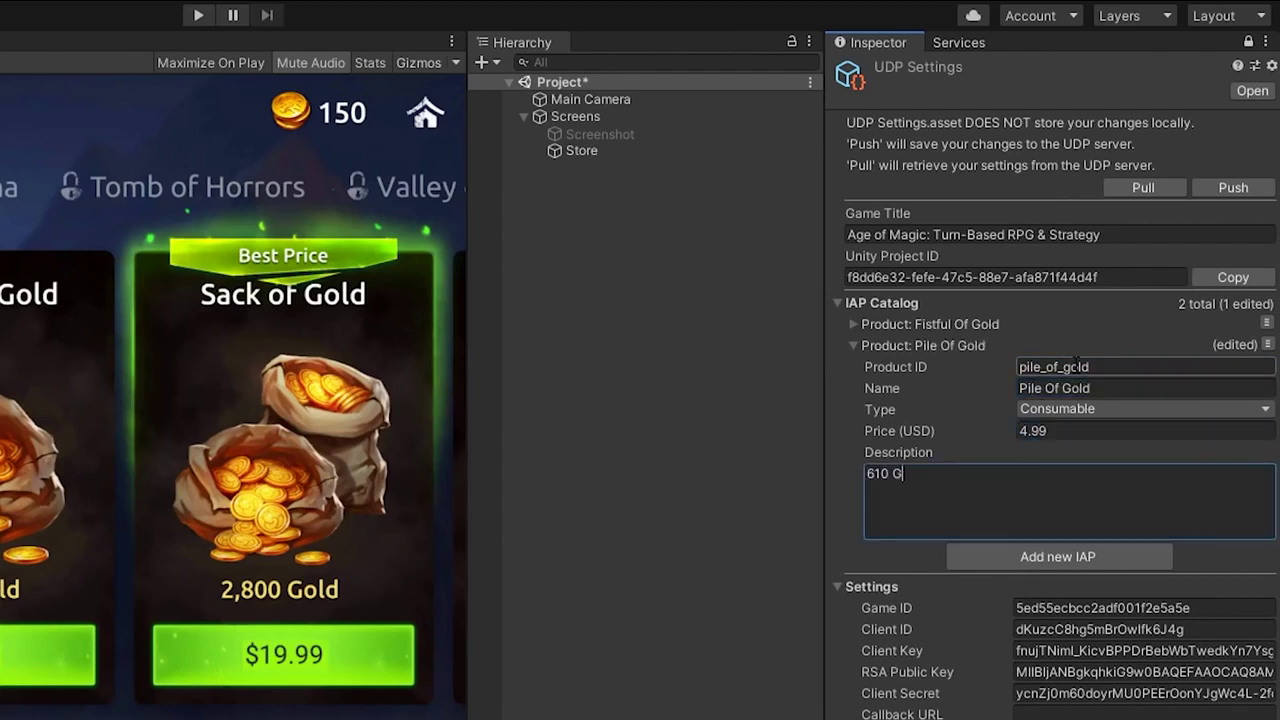
pyautogui.write('old')
# - Add IAP pouch_of_gold named 'Pouch Of Gold', priced 9.99, described '1,340 Gold'
pyautogui.click(1086, 556)
pyautogui.write('pouch_of_goldPouch Of Gold')
pyautogui.press('Tab')
pyautogui.press('Tab')
pyautogui.write('9.99')
pyautogui.press('Tab')
pyautogui.write('1,340 Gold')
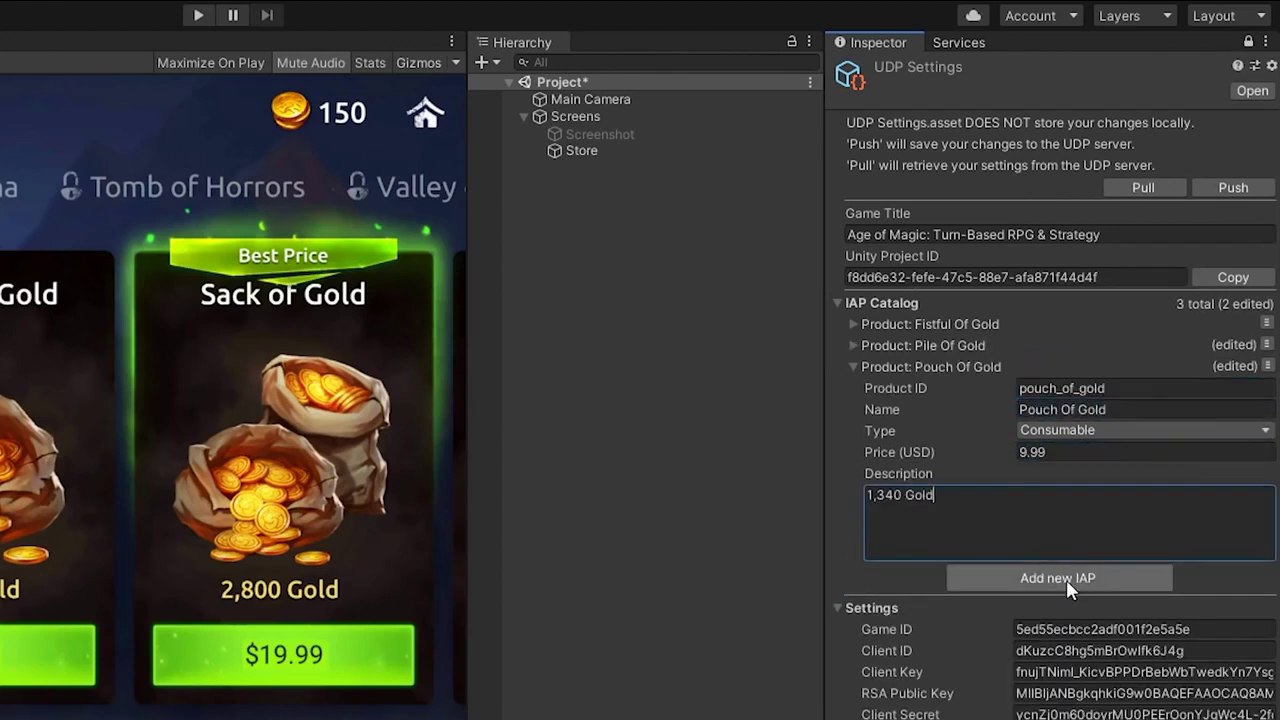
# - Add IAP sack_of_gold 'Sack Of Gold' at 19.99 ('2,800 Gold') and push the catalog
pyautogui.click(1068, 580)
pyautogui.write('sack_of_gold')
pyautogui.press('Tab')
pyautogui.write('Sack Of Gold')
pyautogui.press('Tab')
pyautogui.press('Tab')
pyautogui.write('19.992,800 Gold')
pyautogui.click(853, 389)
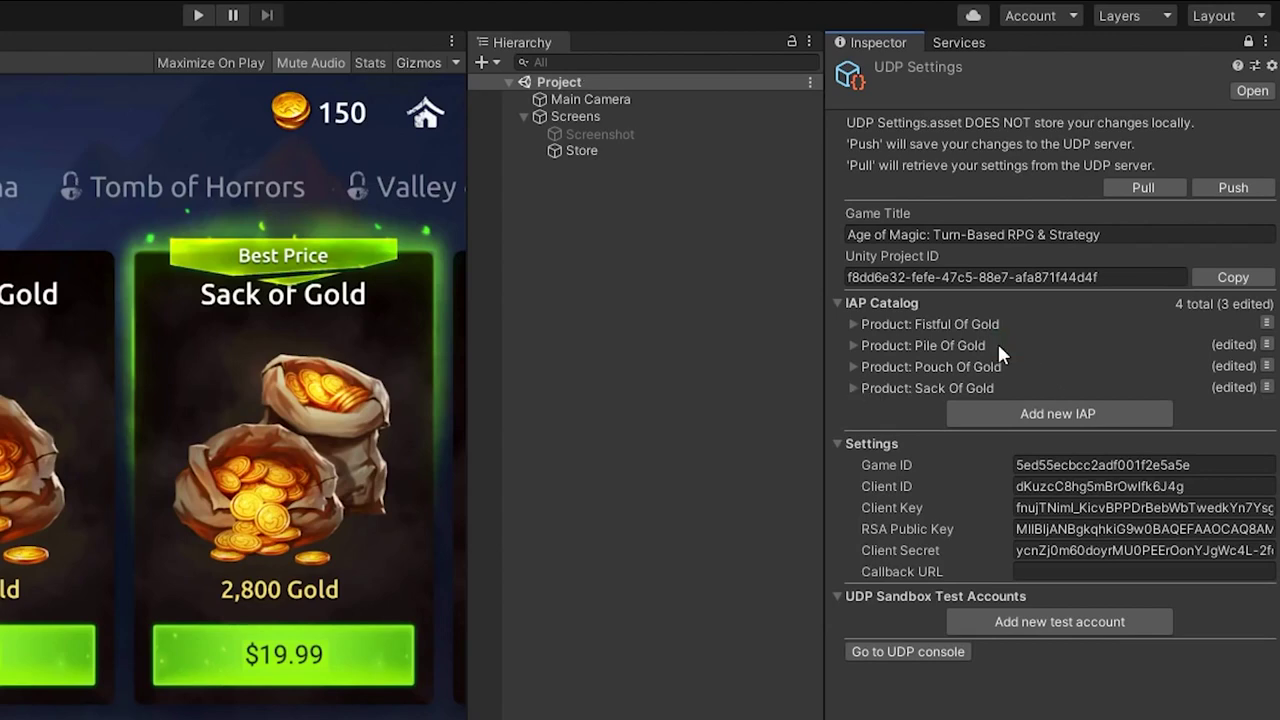
pyautogui.click(1250, 189)
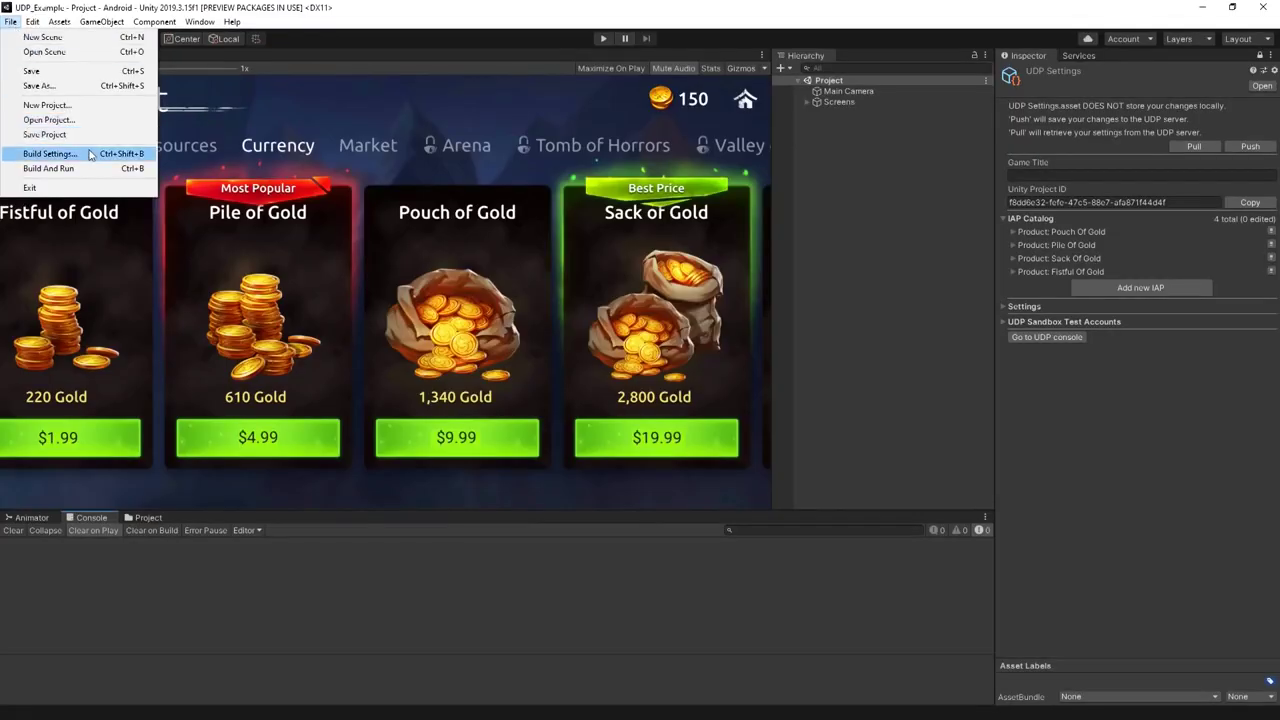
# - Build the Android game from Build Settings and save the APK to the chosen location
pyautogui.click(70, 234)
pyautogui.click(804, 497)
pyautogui.click(821, 558)
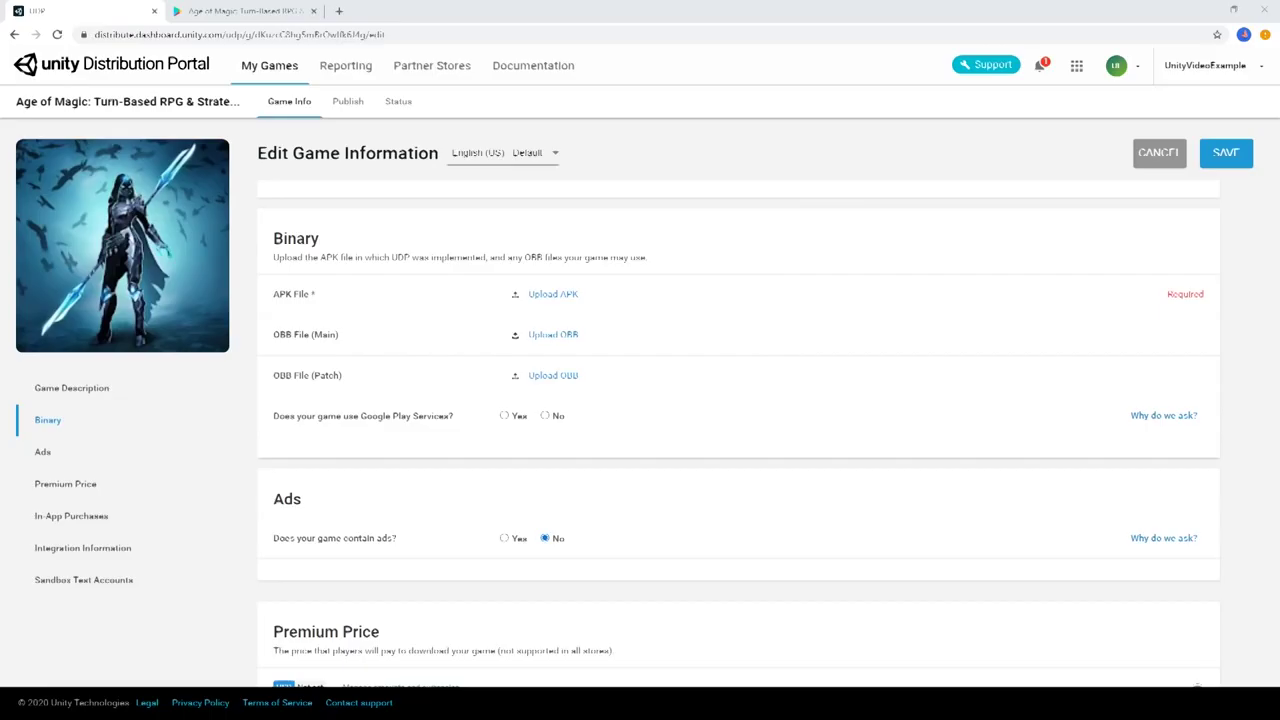
# - Upload age_of_magic.apk with What's New 'Initial build', no Google Play Services, and save
pyautogui.click(556, 296)
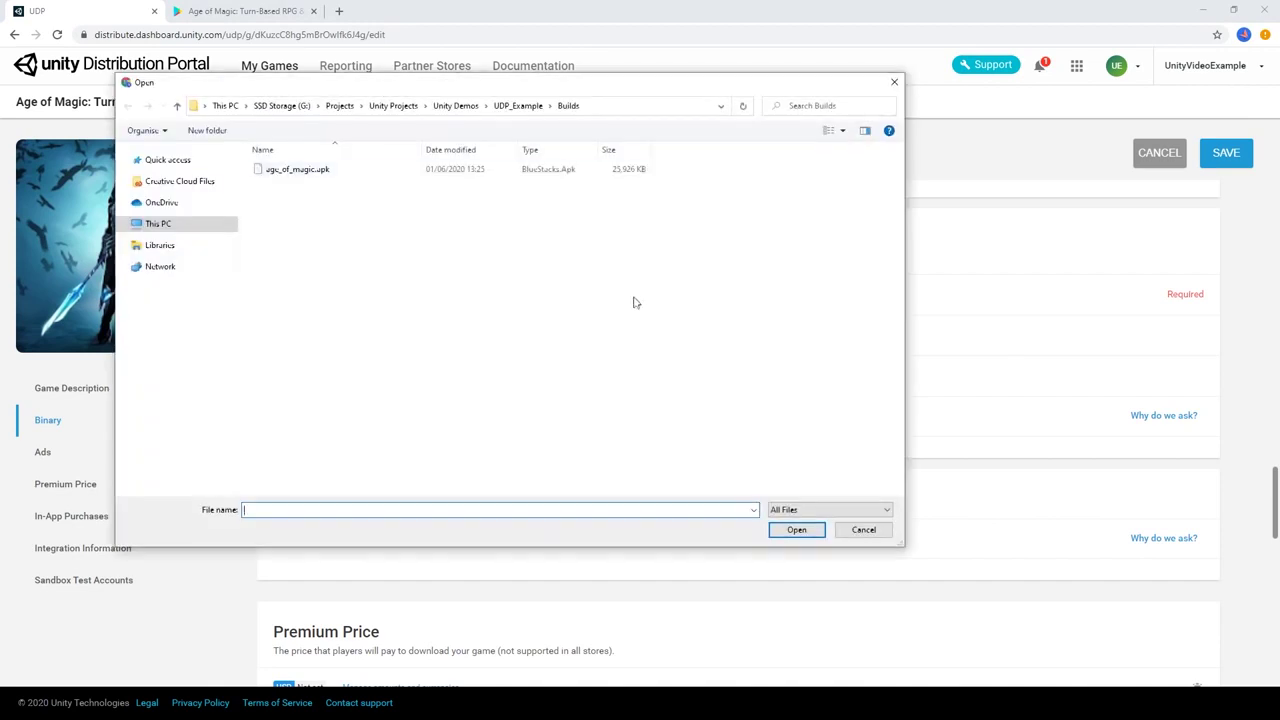
pyautogui.doubleClick(391, 177)
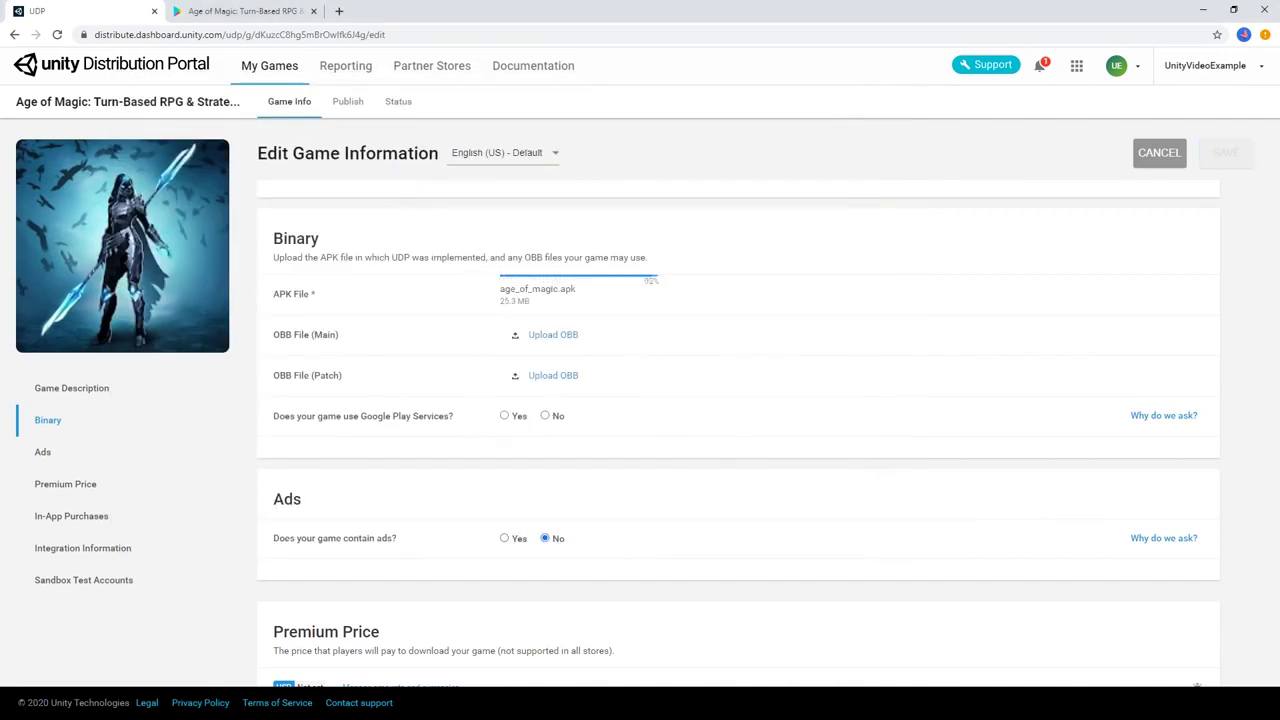
pyautogui.click(577, 433)
pyautogui.write('Initial build')
pyautogui.click(545, 586)
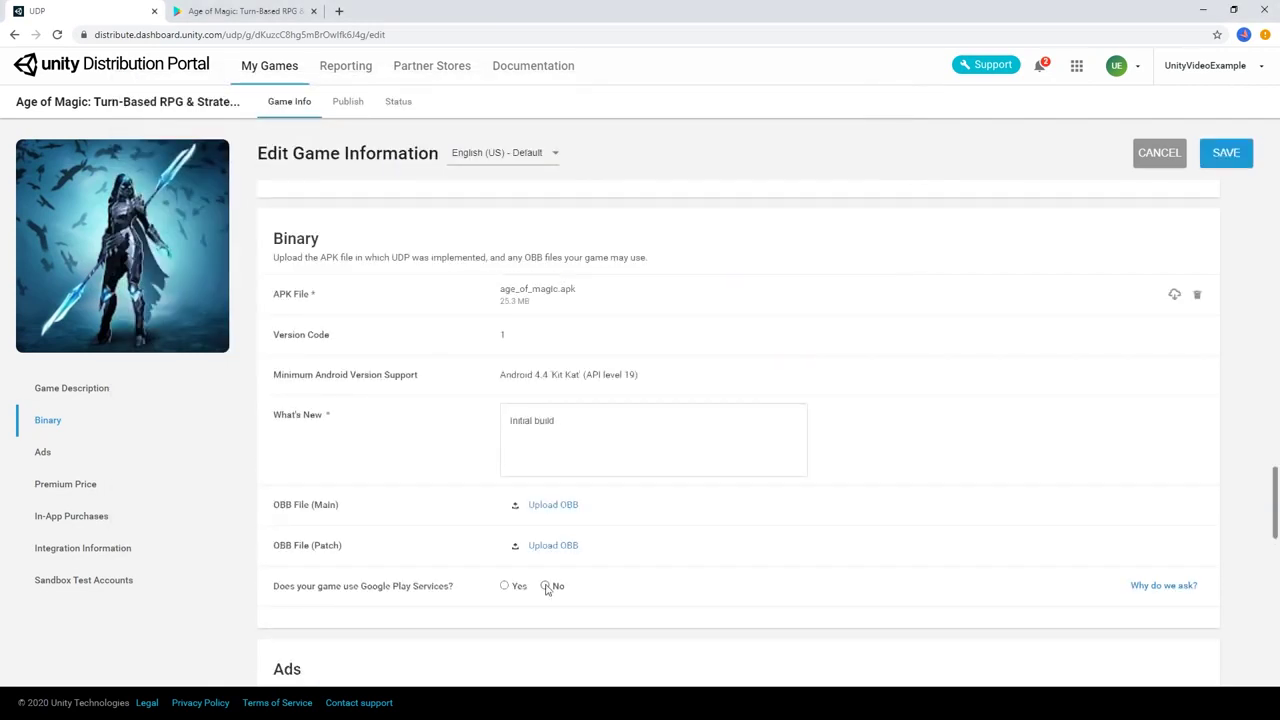
pyautogui.click(1226, 152)
pyautogui.scroll(-3, 997, 346)
pyautogui.scroll(-5, 997, 346)
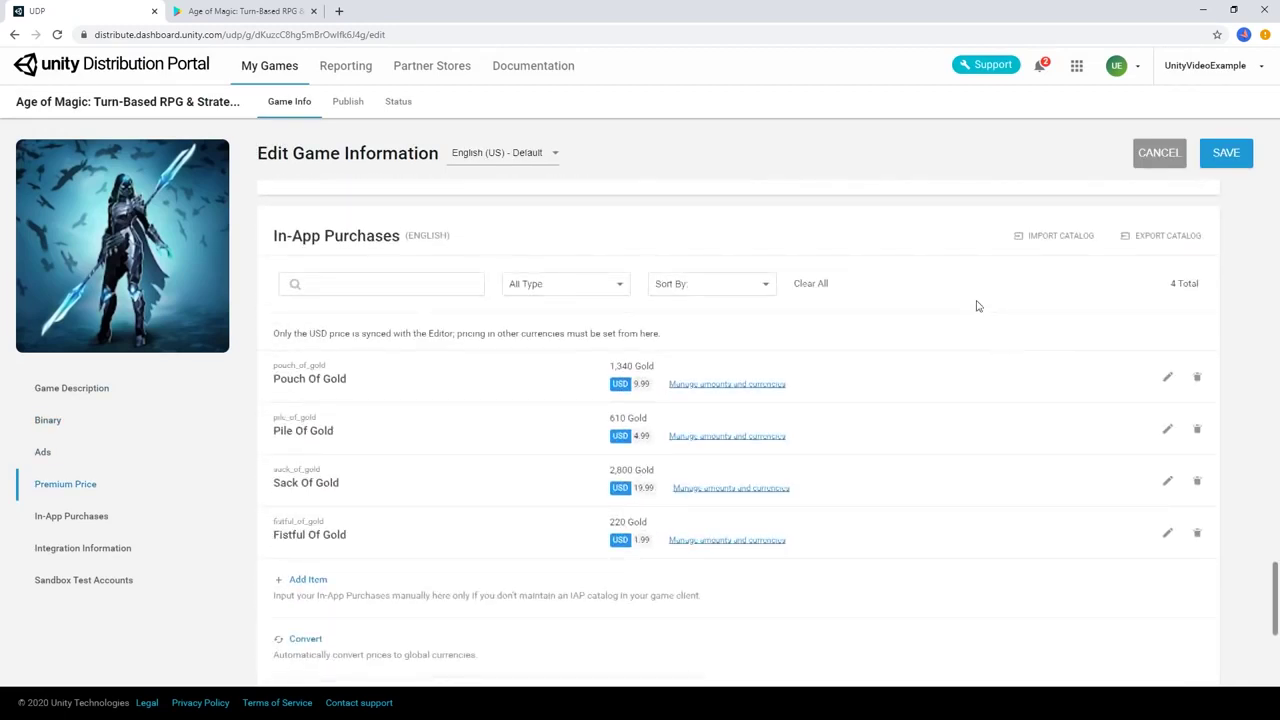
pyautogui.scroll(-2, 991, 309)
pyautogui.scroll(2, 1000, 277)
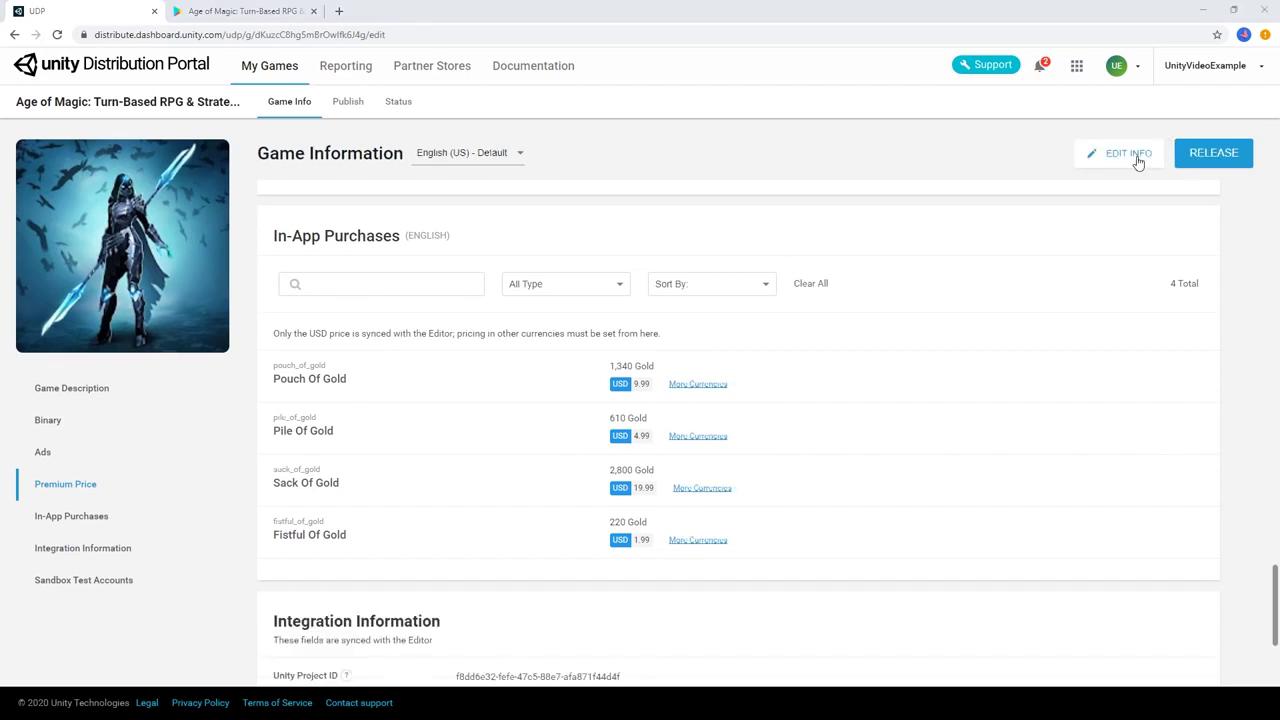
# - Convert the gold IAP prices to global currencies and save the game information
pyautogui.click(1134, 158)
pyautogui.scroll(-2, 754, 331)
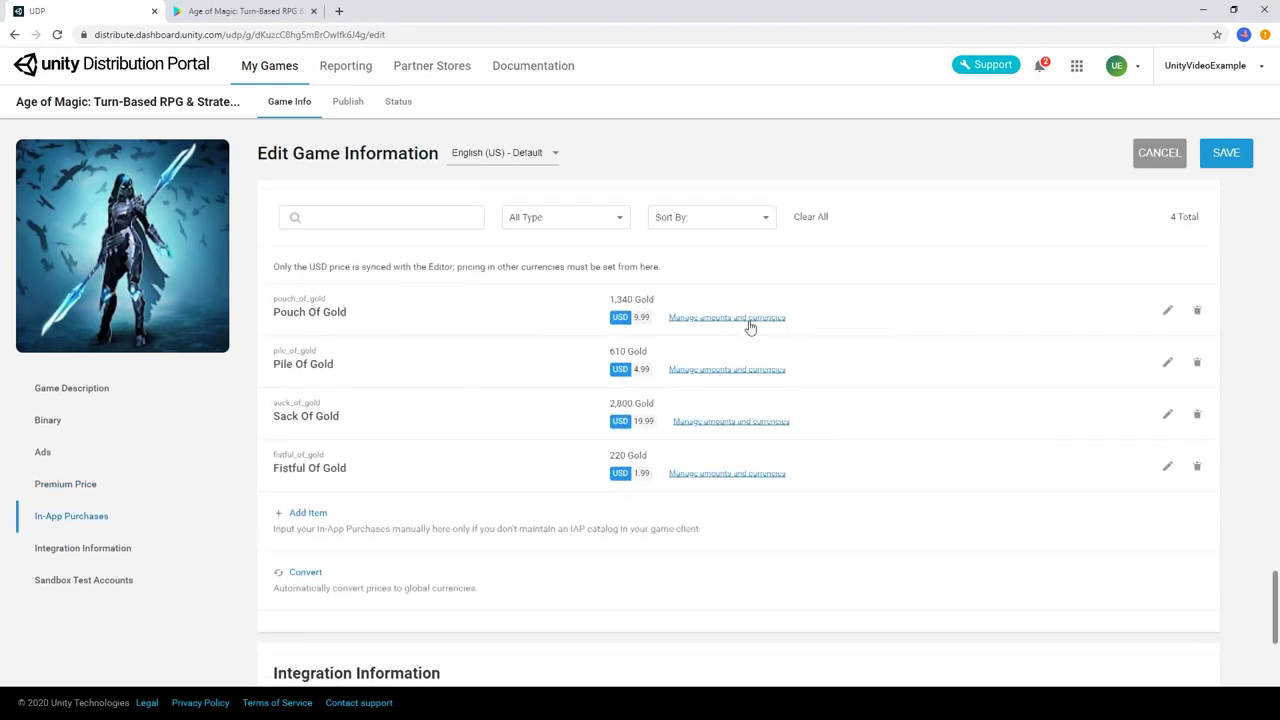
pyautogui.click(749, 326)
pyautogui.click(342, 517)
pyautogui.click(305, 506)
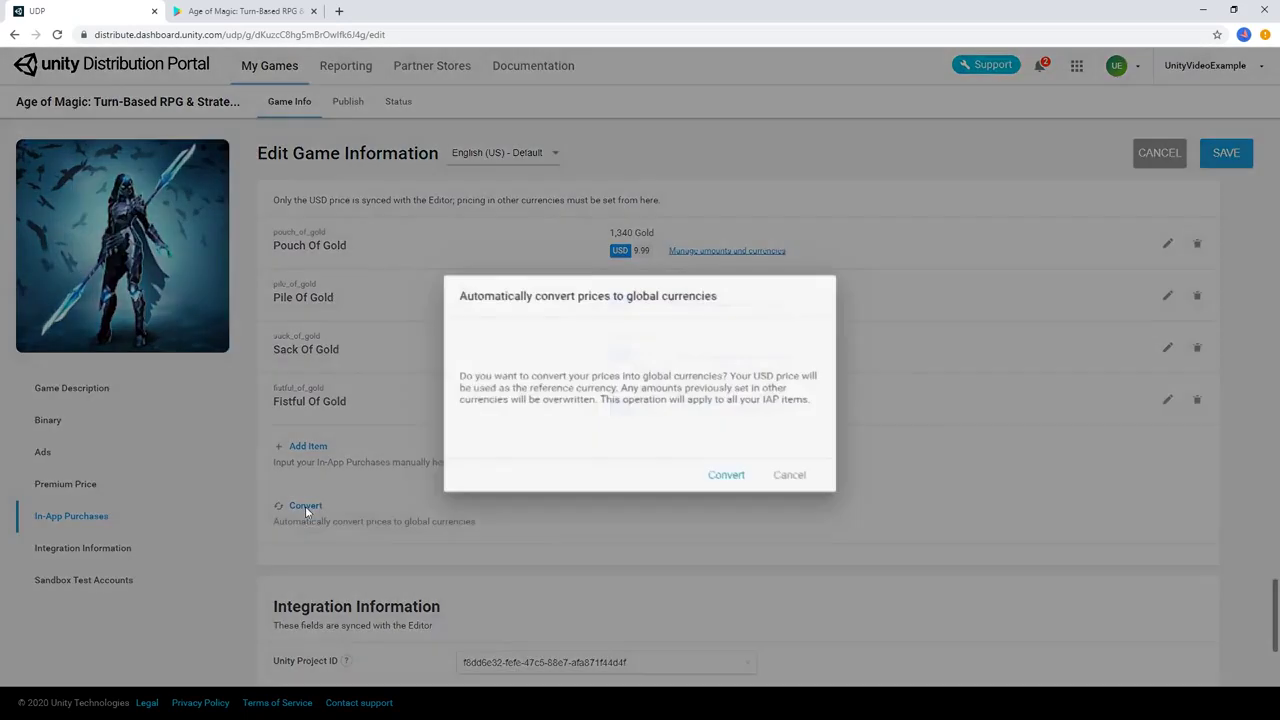
pyautogui.click(741, 478)
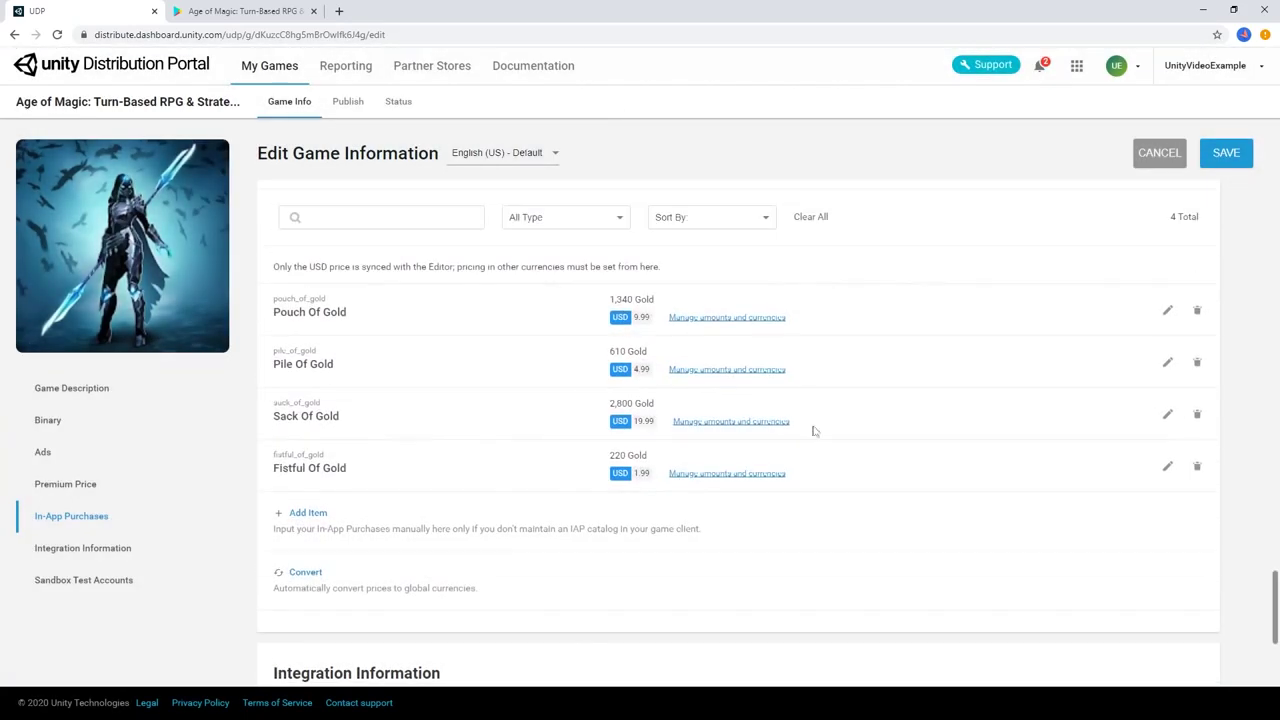
pyautogui.click(1228, 158)
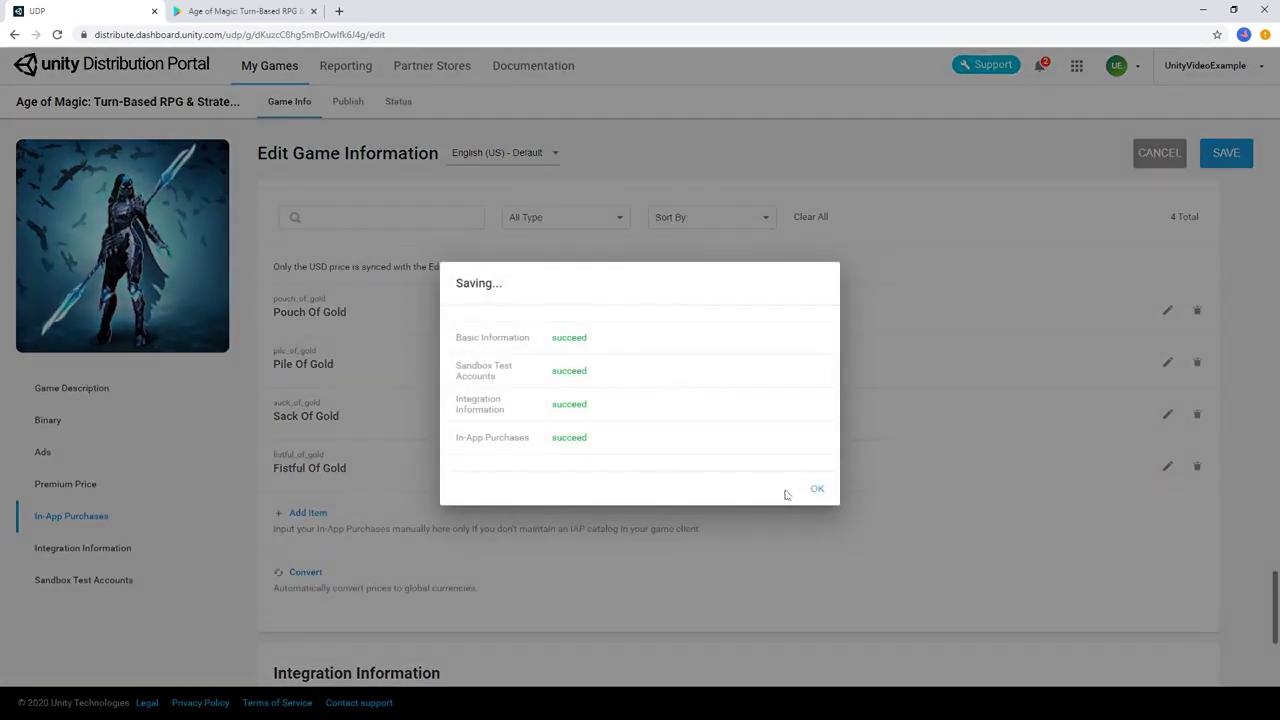
pyautogui.click(812, 490)
# - Add French (France), German and Italian as game metadata languages via Manage Languages
pyautogui.click(515, 156)
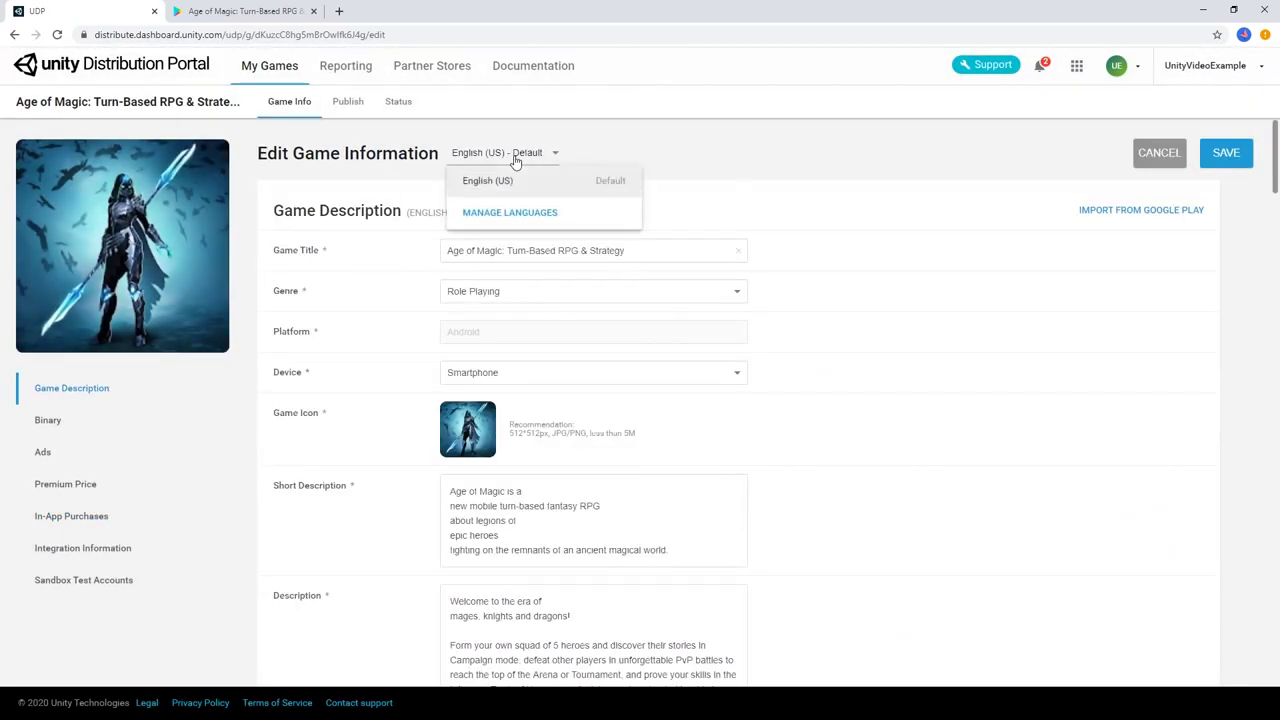
pyautogui.click(519, 215)
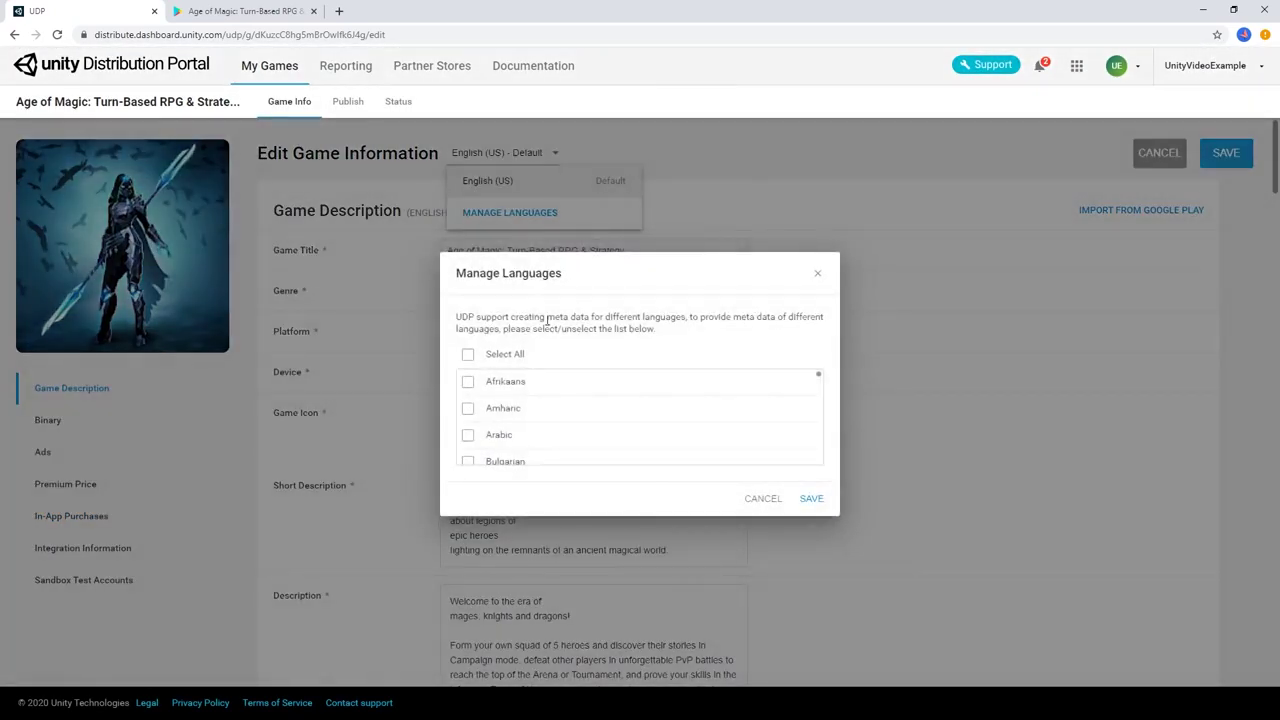
pyautogui.scroll(-3, 567, 420)
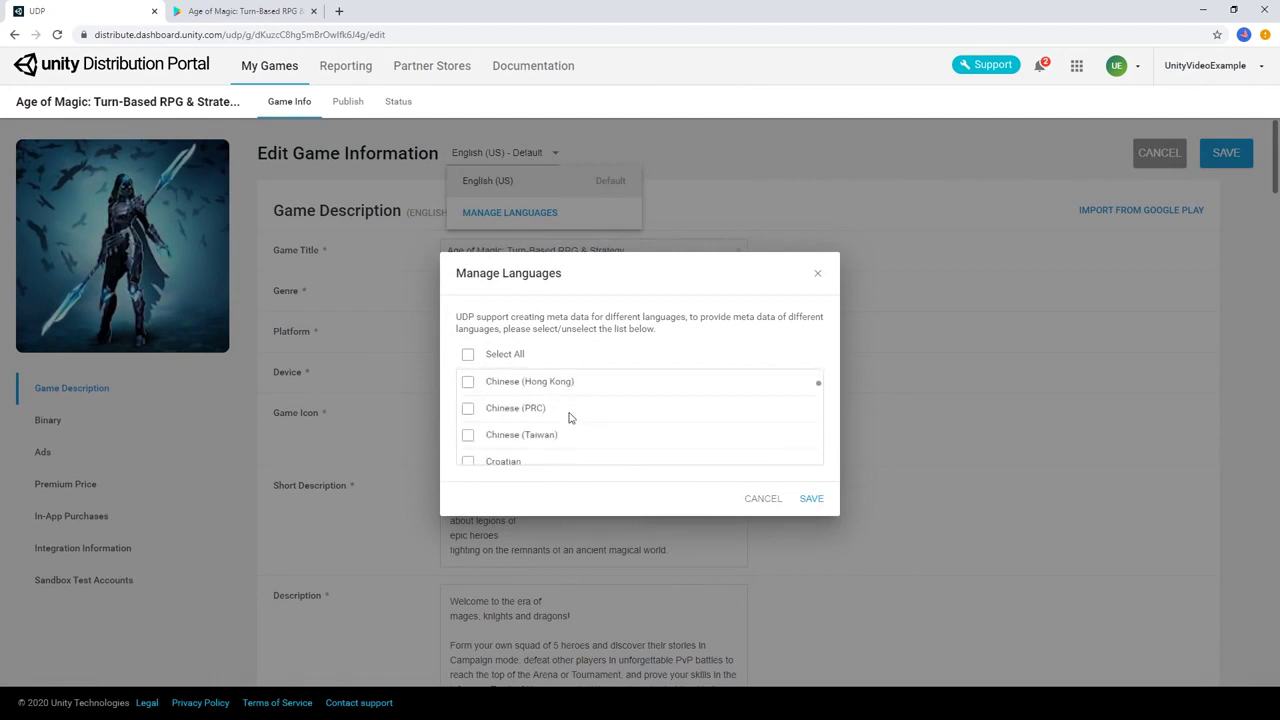
pyautogui.scroll(-3, 572, 408)
pyautogui.click(467, 395)
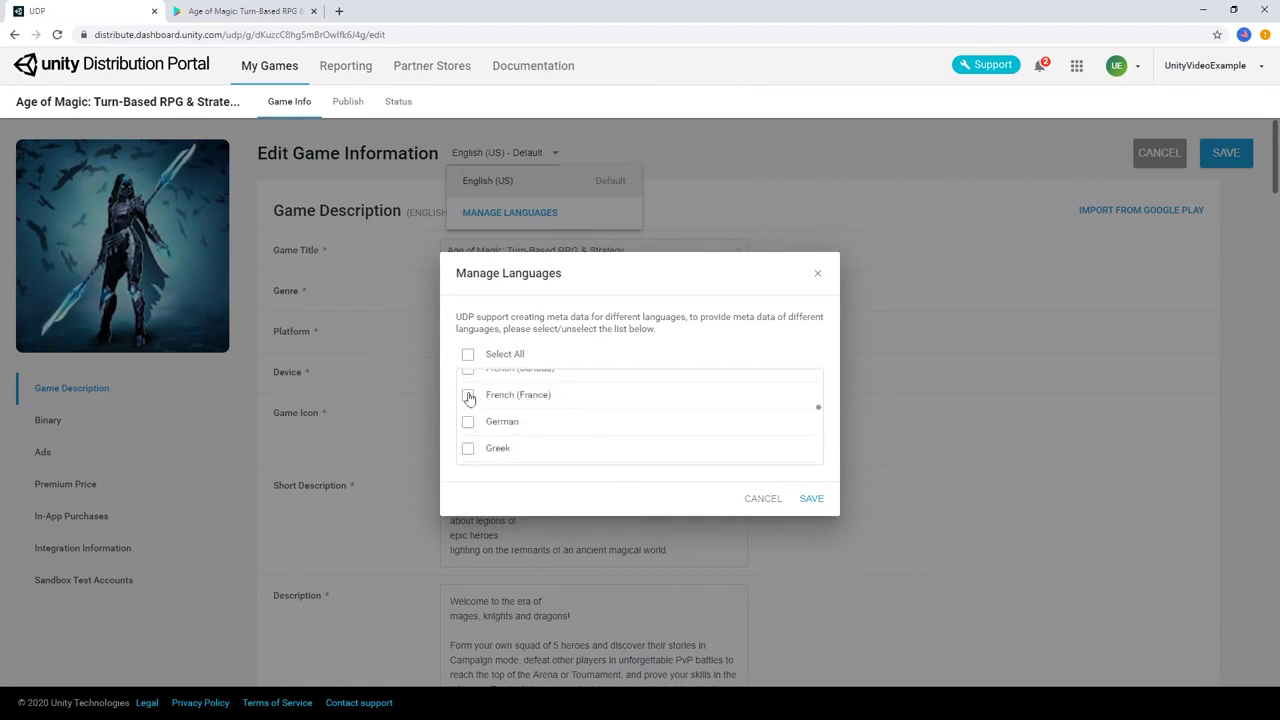
pyautogui.click(469, 424)
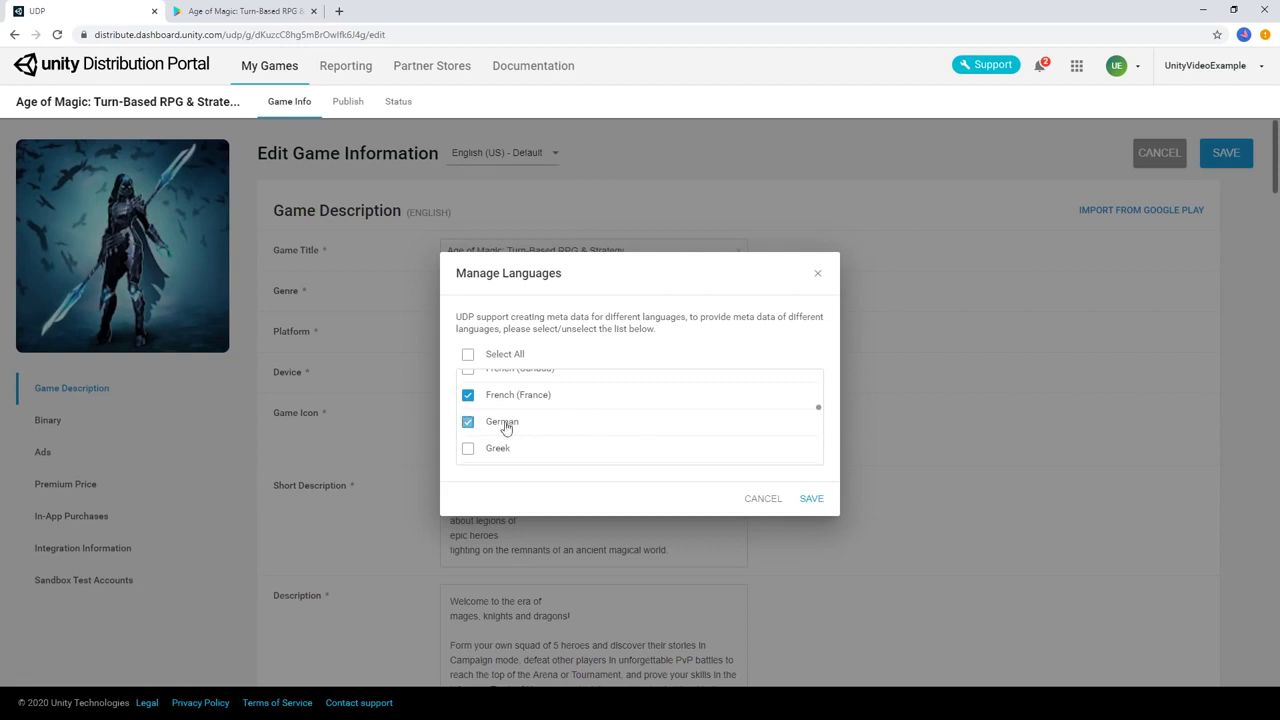
pyautogui.scroll(-3, 600, 425)
pyautogui.click(811, 499)
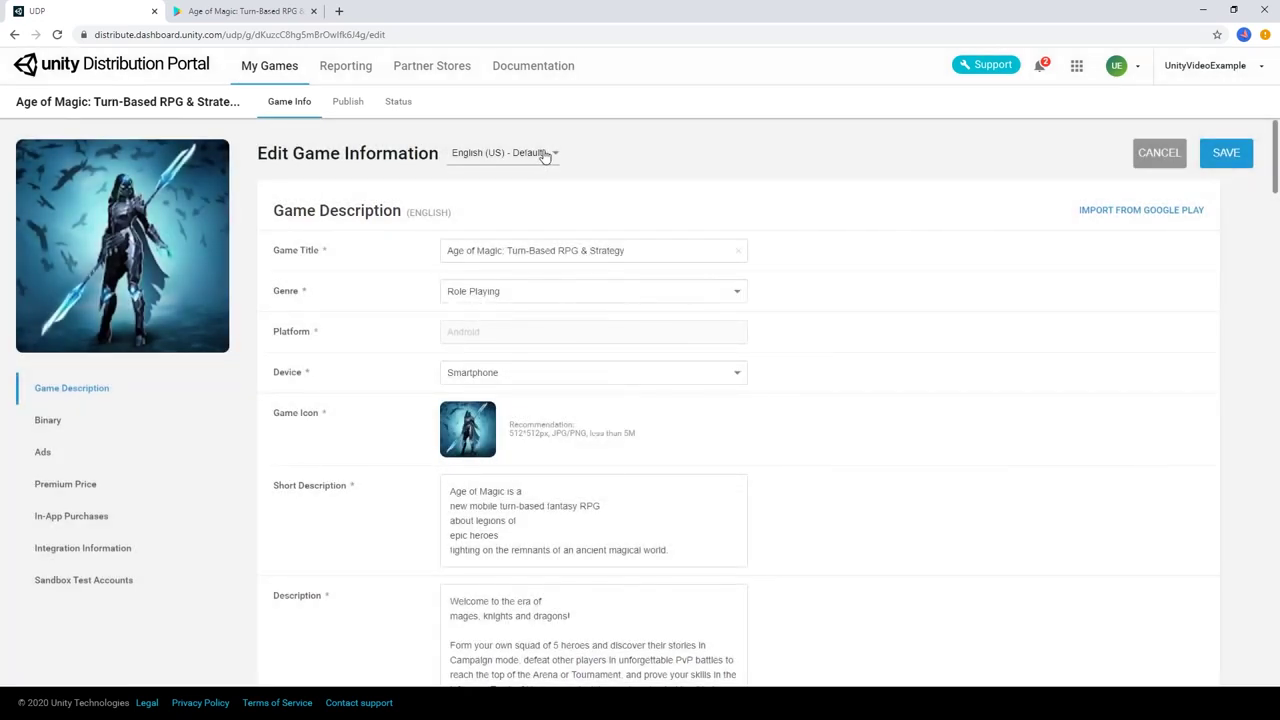
# - Switch the form to French (France) and grab the French Google Play store page address
pyautogui.click(544, 158)
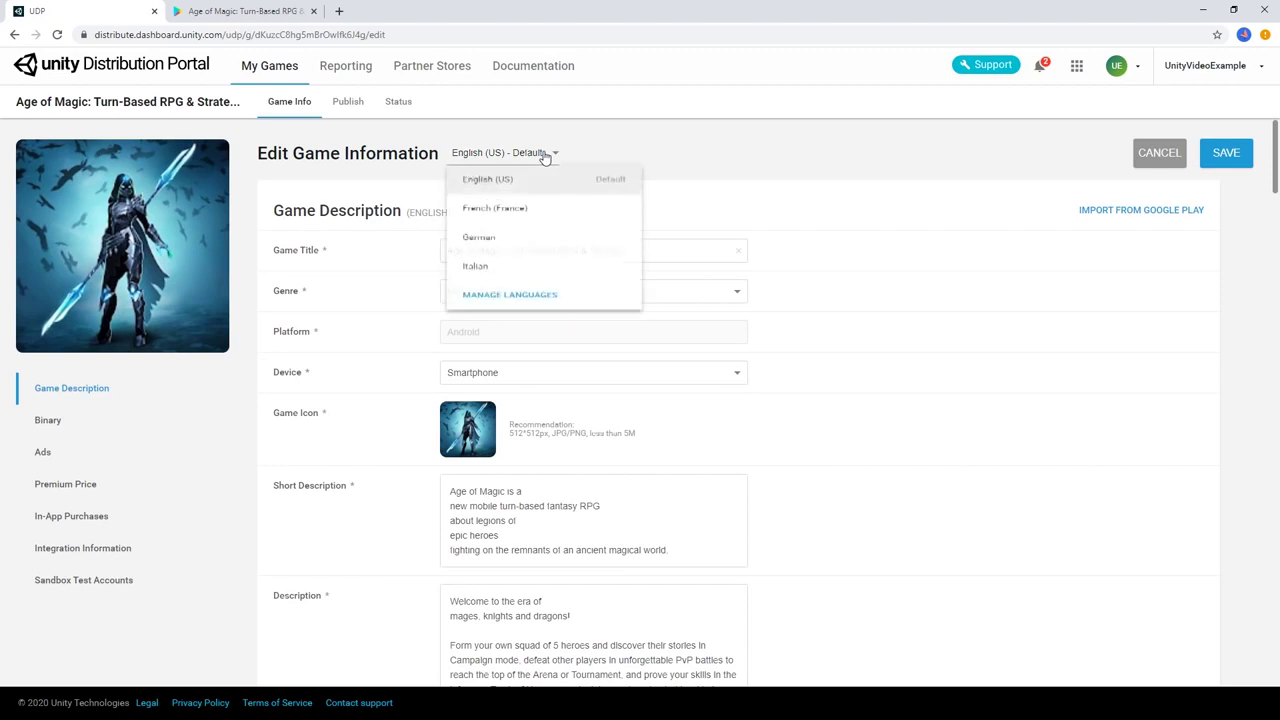
pyautogui.click(543, 209)
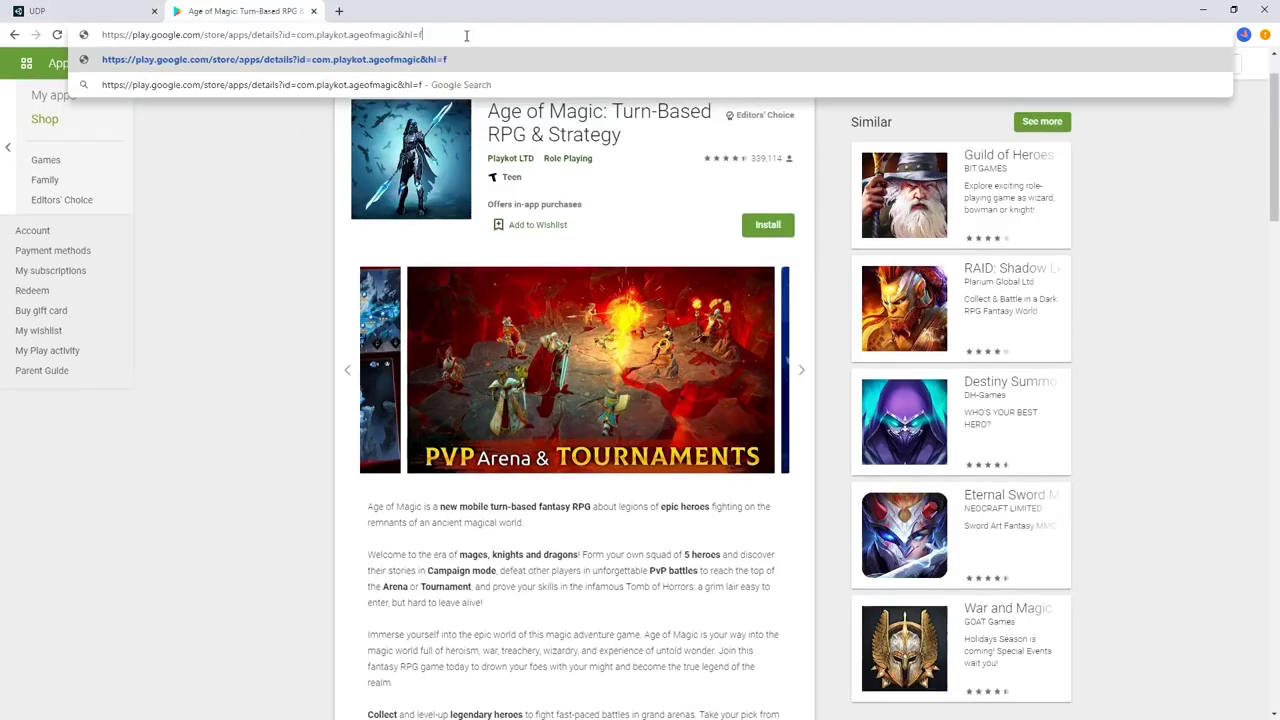
pyautogui.press('Return')
pyautogui.click(466, 35)
pyautogui.hotkey('ctrl', 'c')
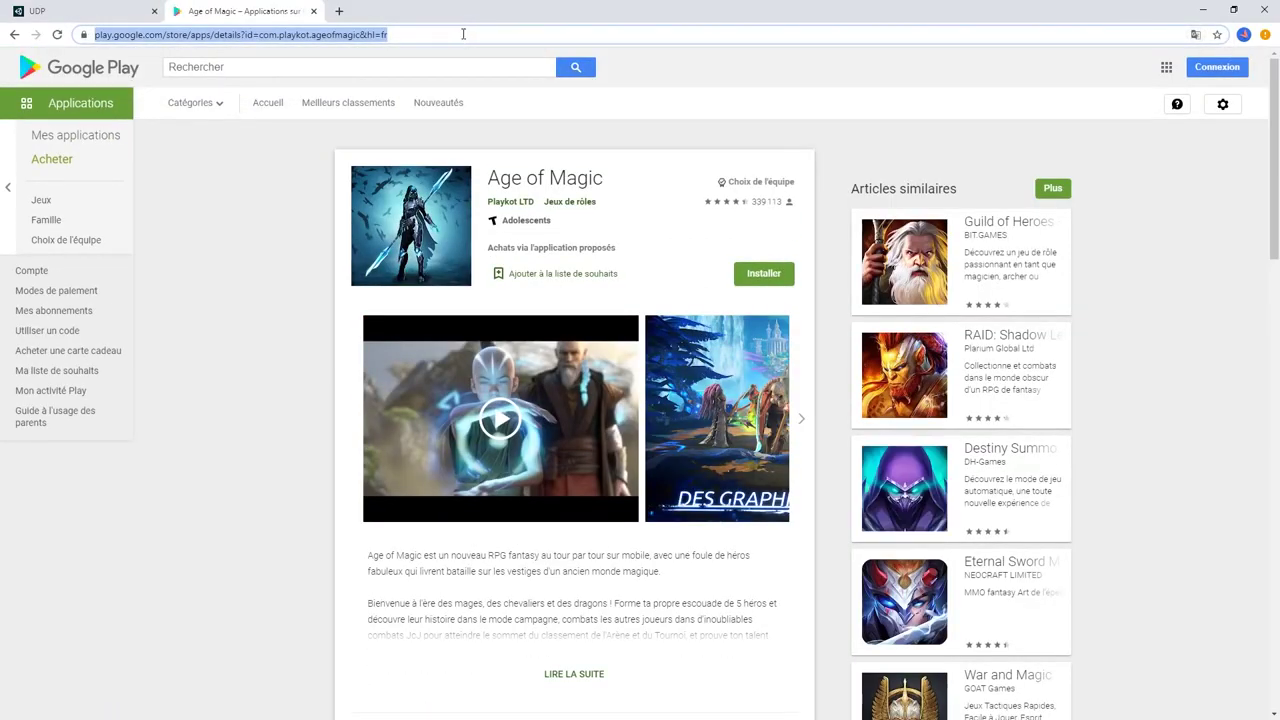
pyautogui.click(127, 6)
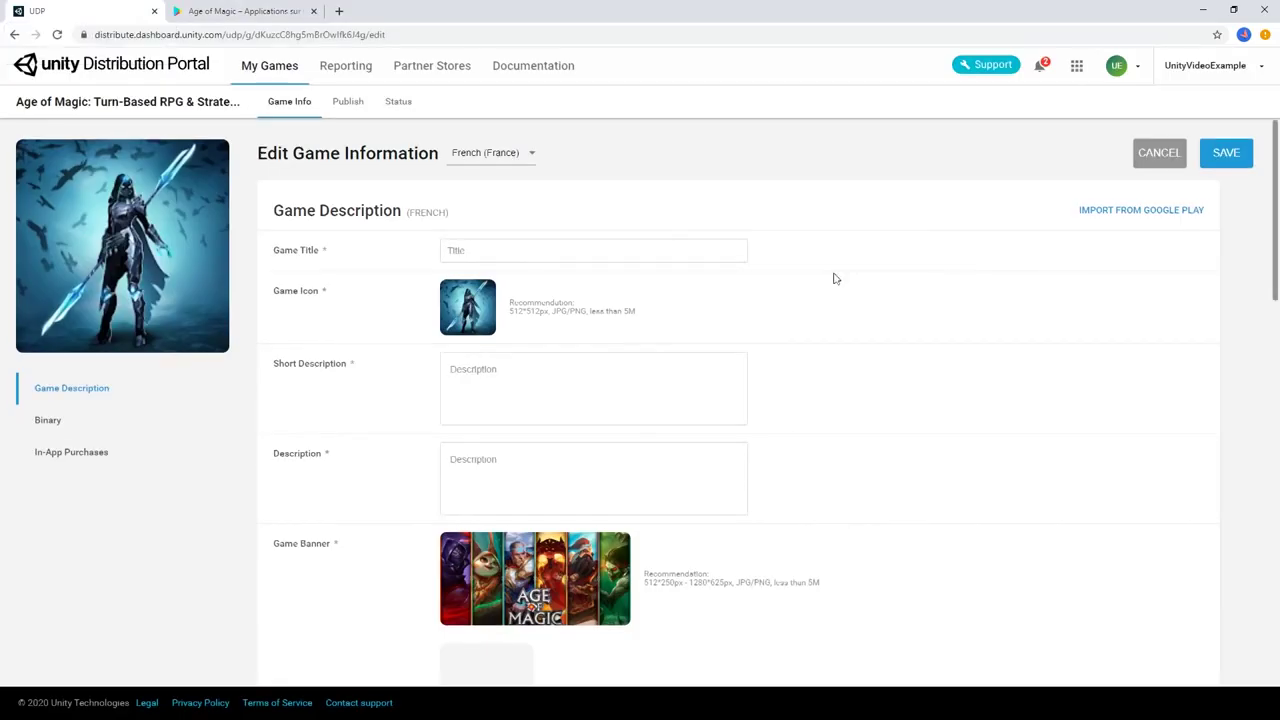
# - Import the French listing from the Google Play link and save the game information
pyautogui.click(1125, 217)
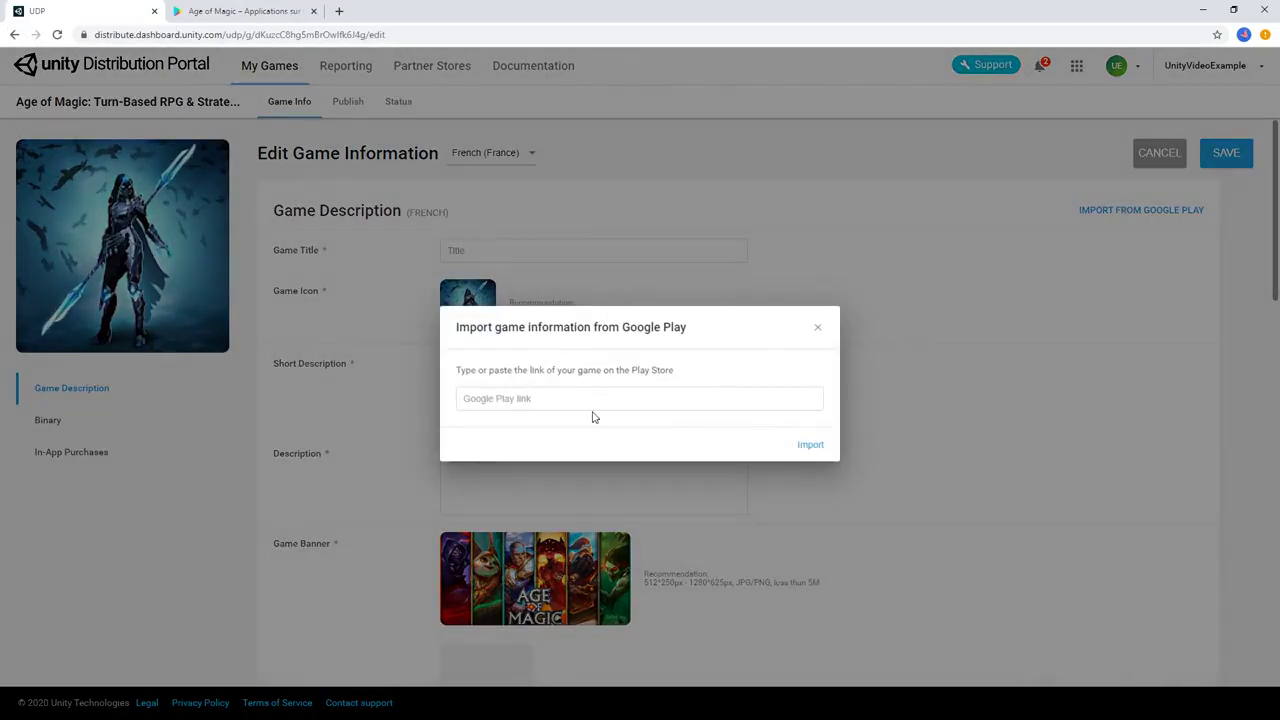
pyautogui.hotkey('ctrl', 'v')
pyautogui.click(810, 444)
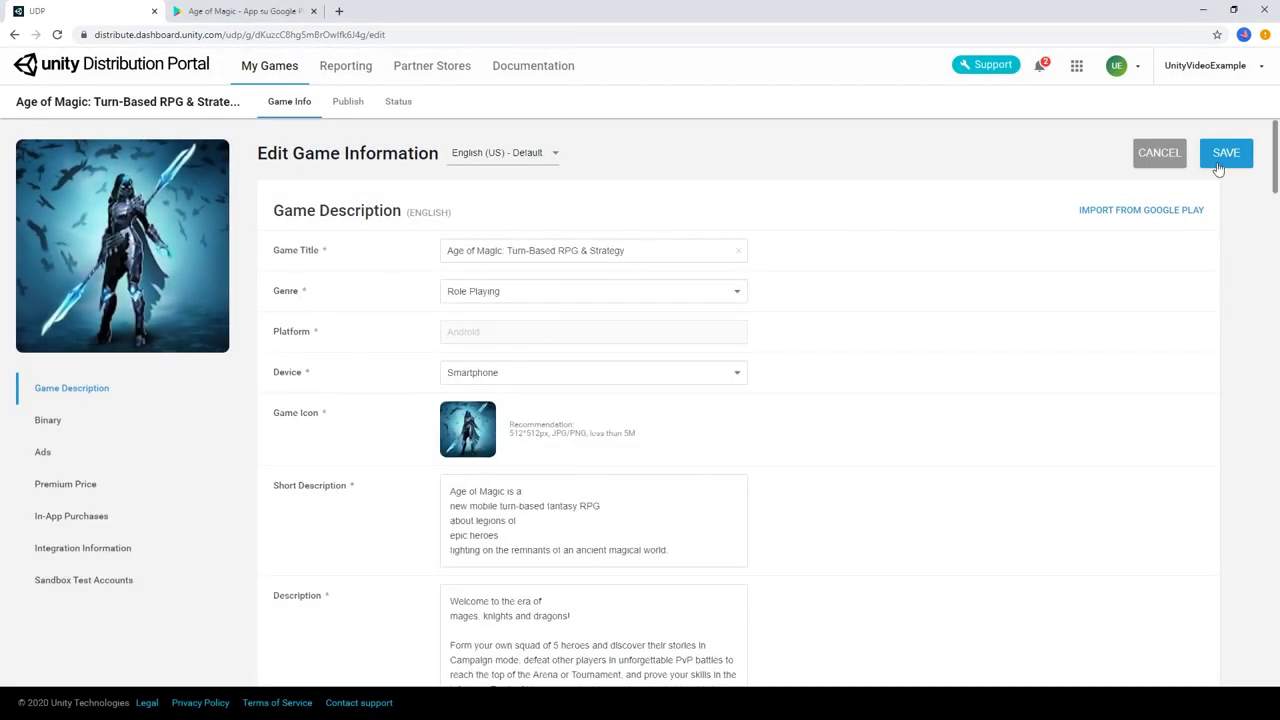
pyautogui.click(1226, 155)
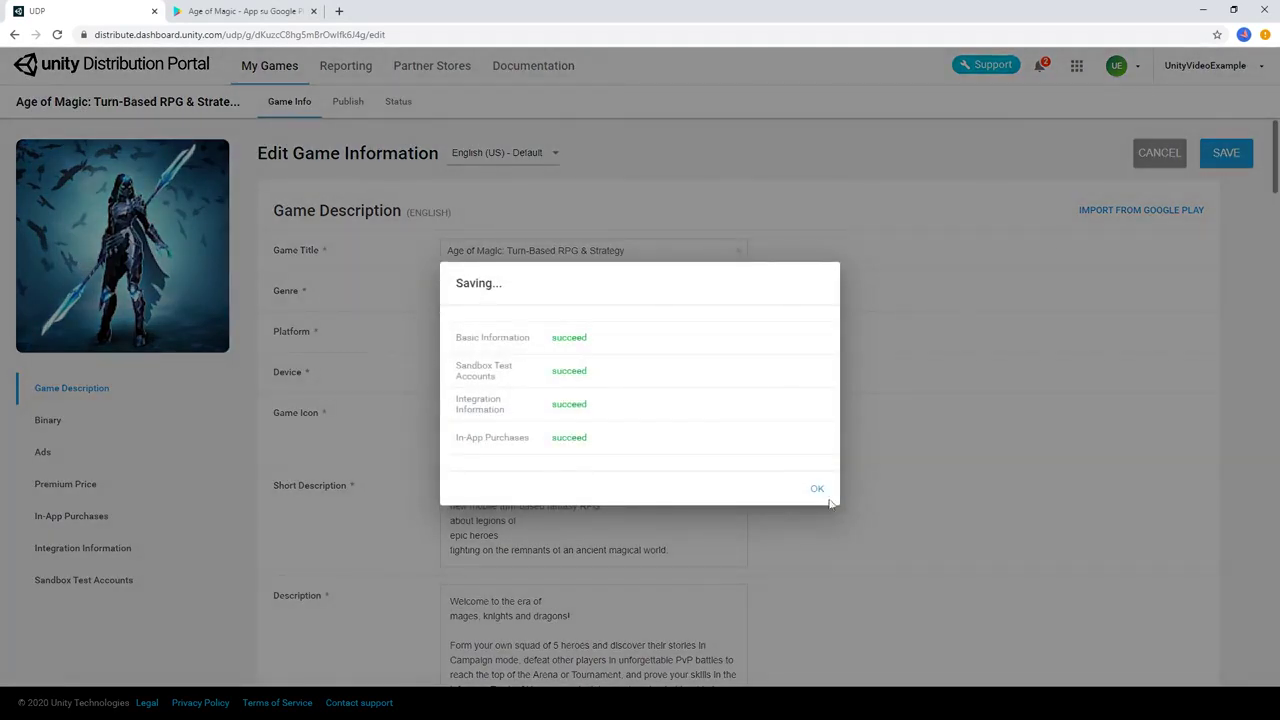
pyautogui.click(818, 490)
# - Create a new UDP release tagged v1 with release notes 'Initial Version'
pyautogui.click(1205, 160)
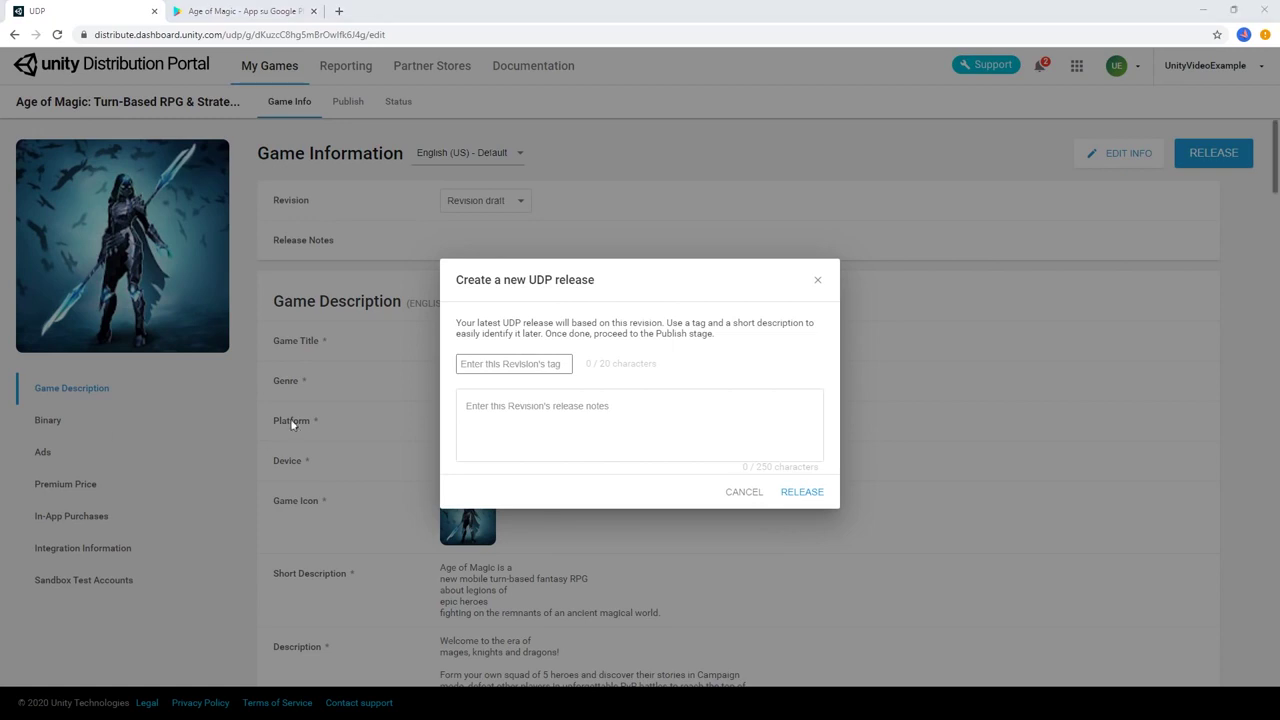
pyautogui.click(519, 366)
pyautogui.write('v1')
pyautogui.click(576, 420)
pyautogui.write('Initial Version')
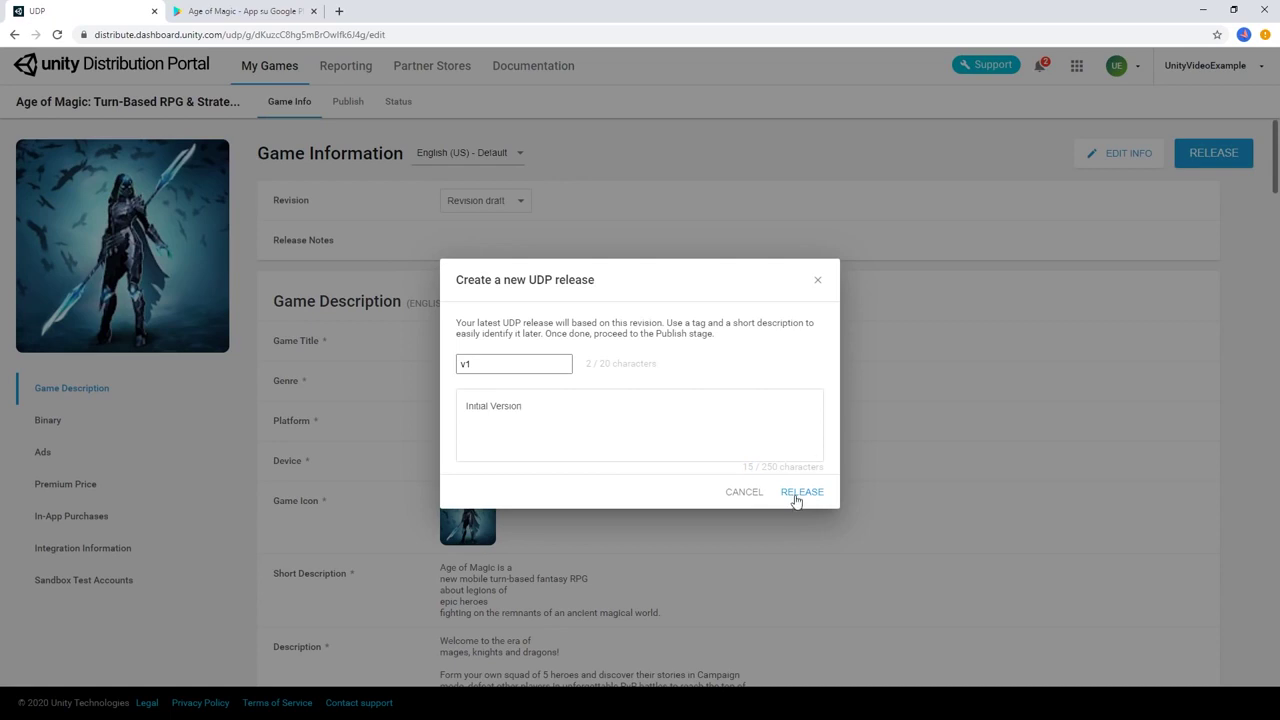
pyautogui.click(800, 493)
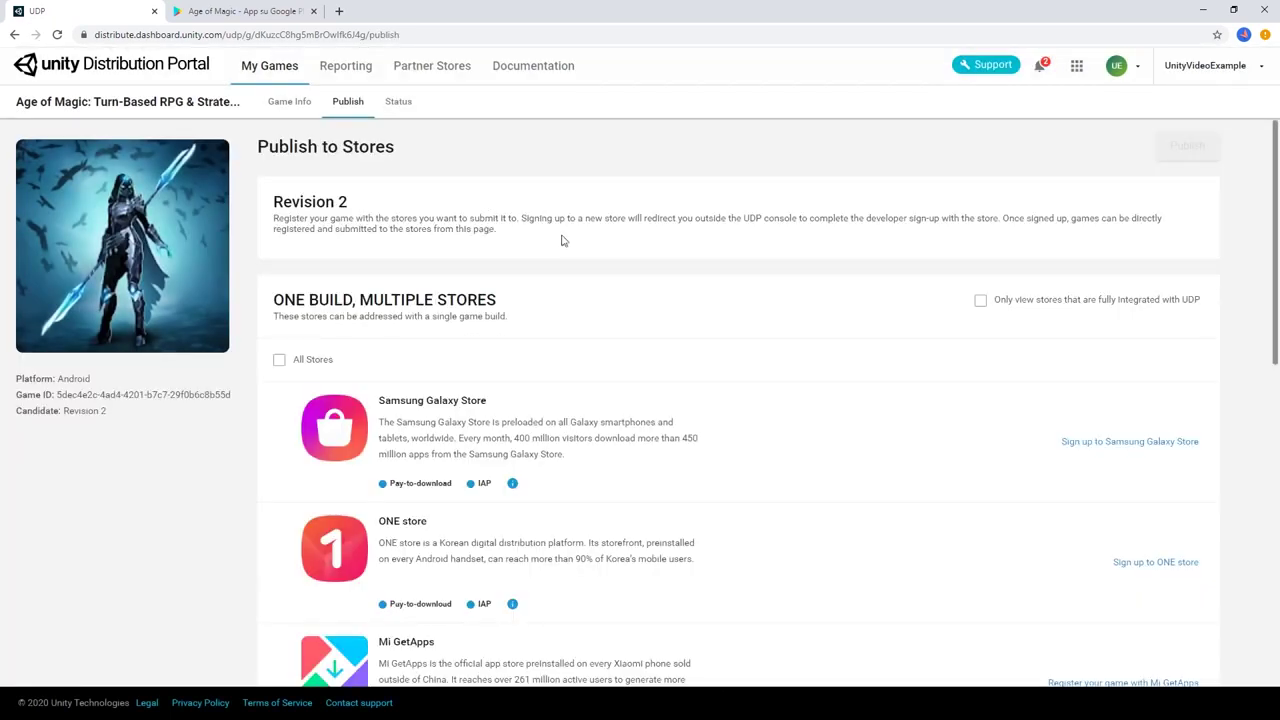
pyautogui.scroll(-1, 563, 240)
# - Sign up to Samsung Galaxy Store and allow it access to the account
pyautogui.scroll(-1, 723, 277)
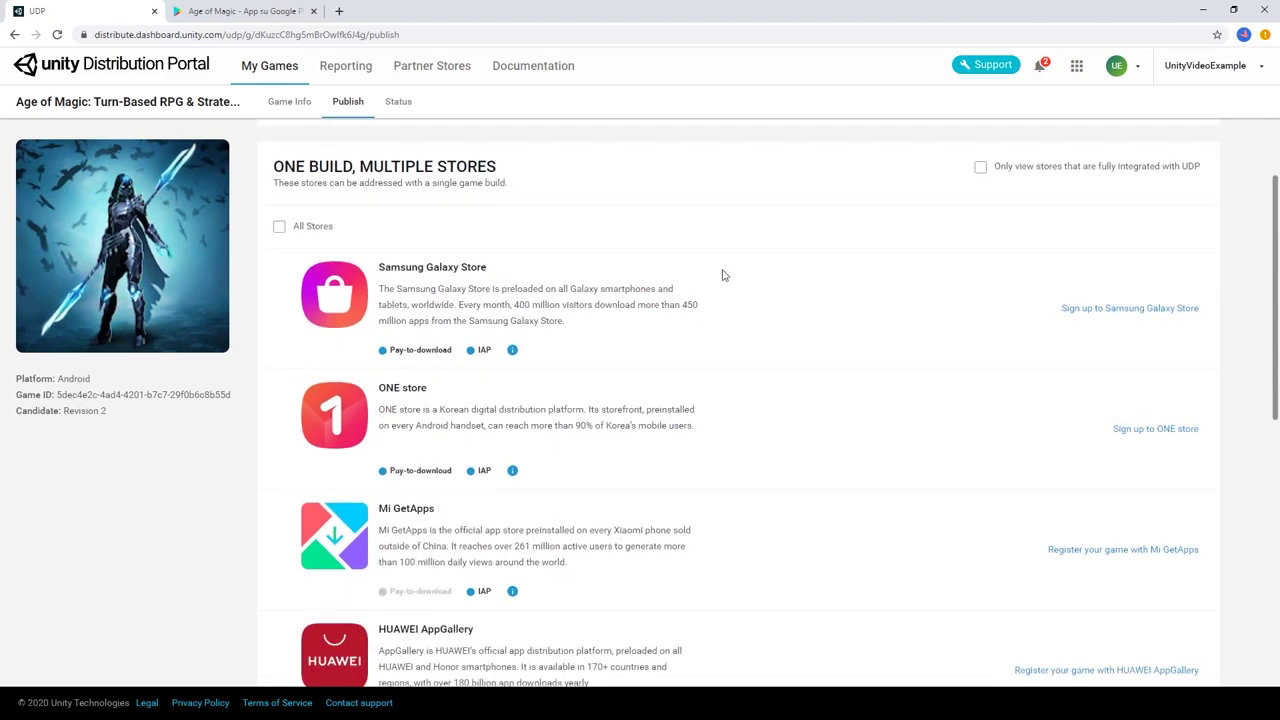
pyautogui.scroll(2, 760, 320)
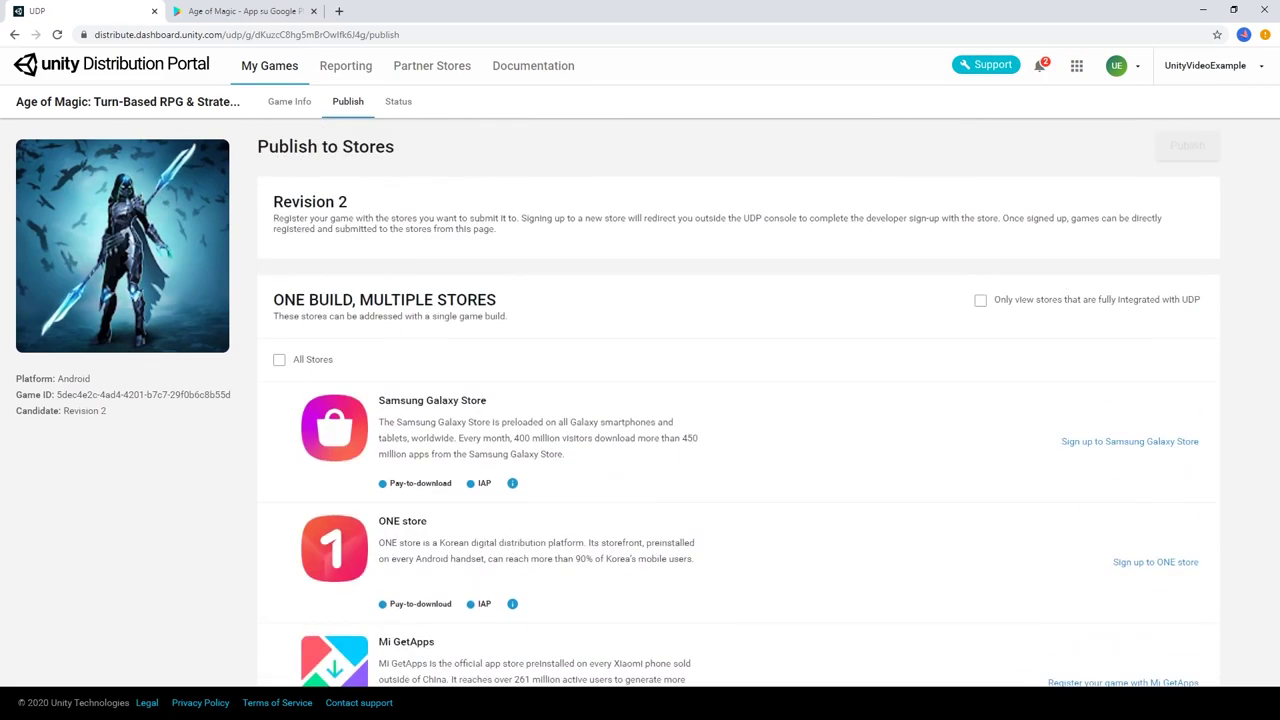
pyautogui.scroll(-2, 1077, 311)
pyautogui.click(1077, 311)
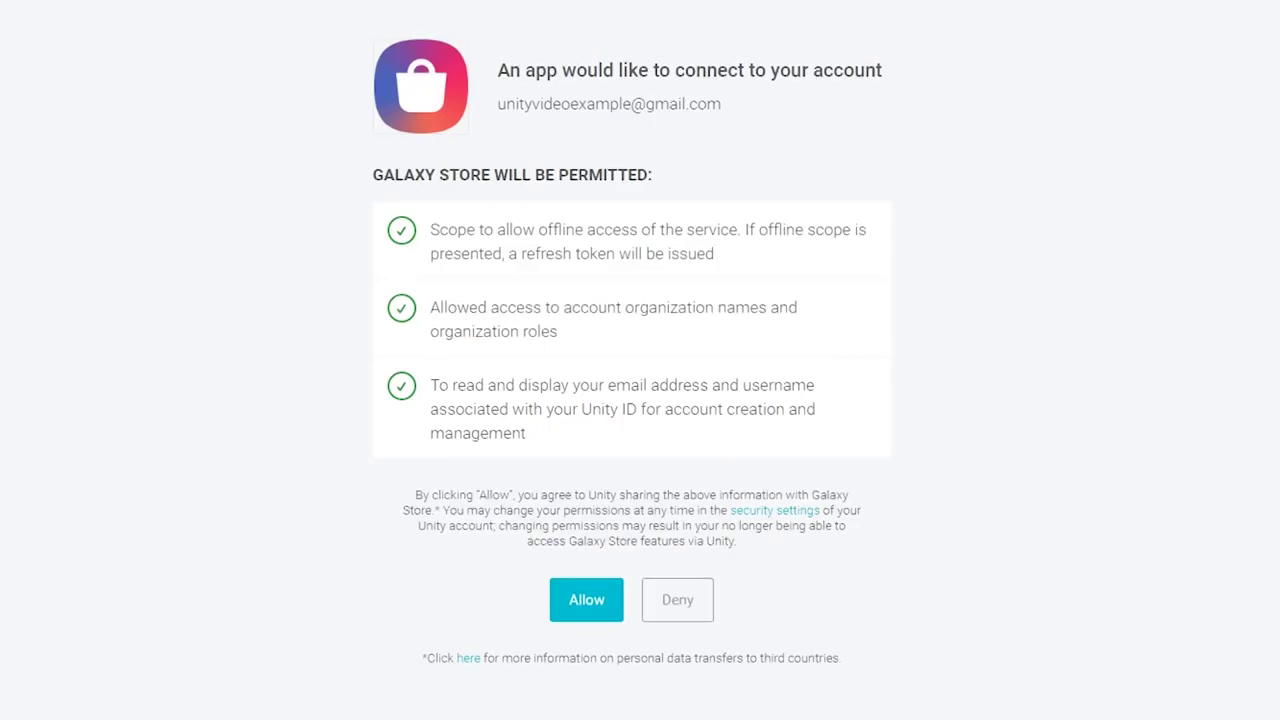
pyautogui.click(600, 606)
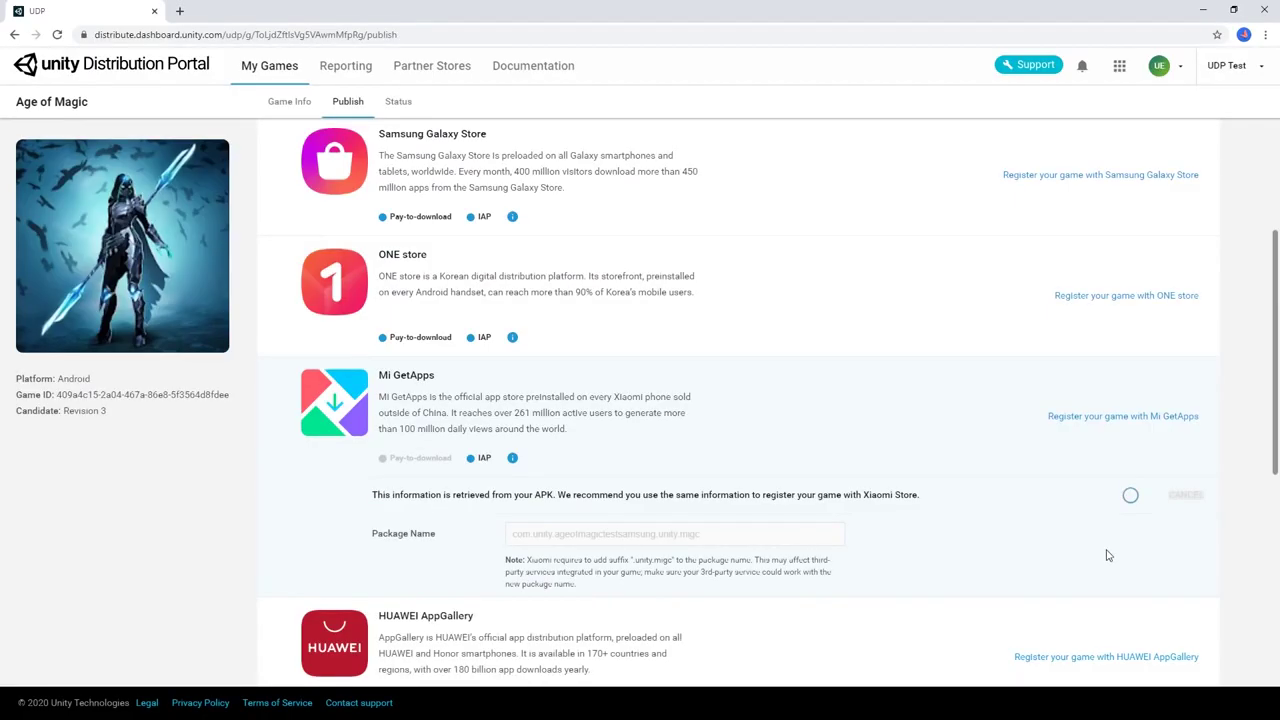
# - Register Age of Magic with Samsung Galaxy Store, acknowledging the US export laws
pyautogui.click(1036, 374)
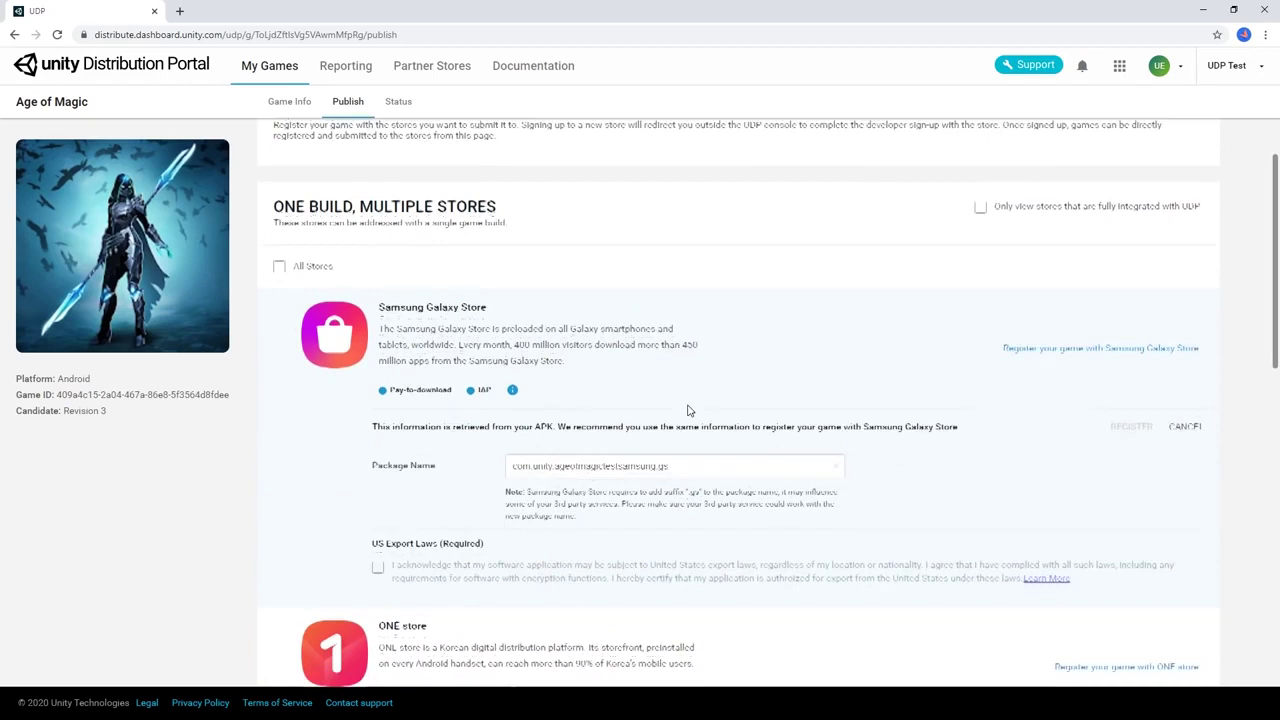
pyautogui.click(377, 526)
pyautogui.click(1130, 388)
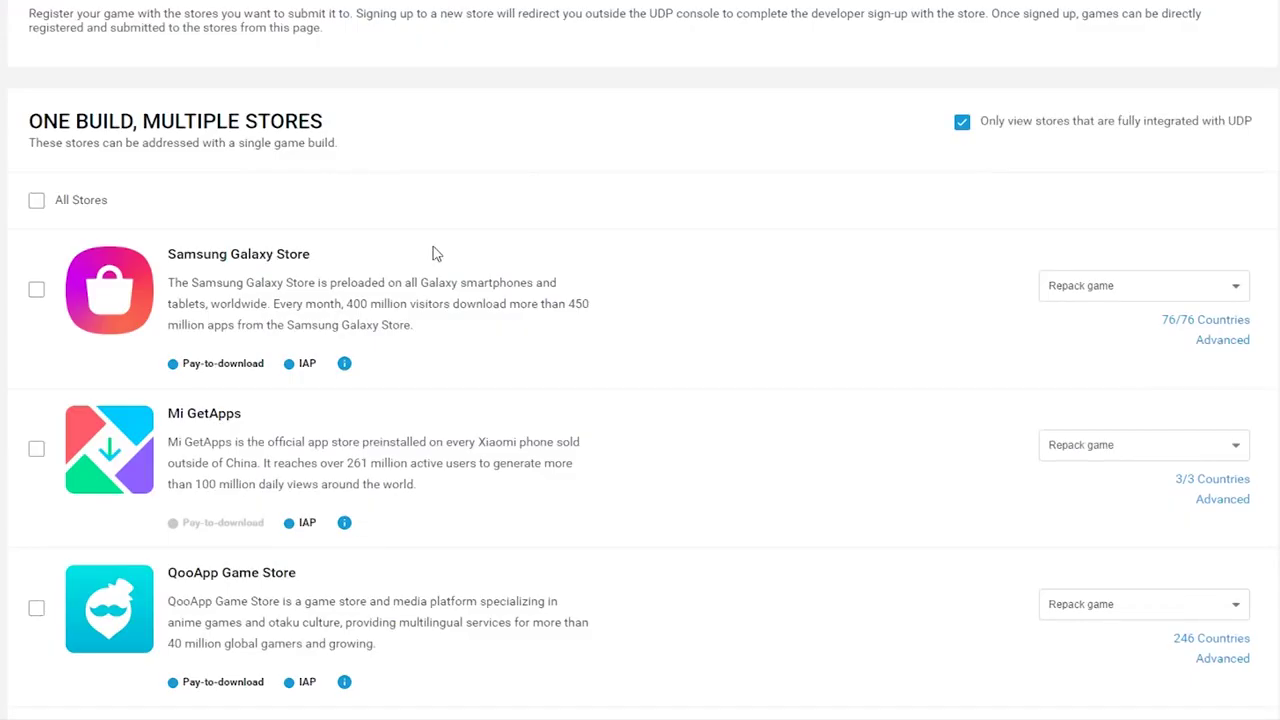
# - Exclude China HongKong, China Mainland and Taiwan from Galaxy Store and set it to Submit to Store
pyautogui.click(1190, 320)
pyautogui.scroll(-3, 522, 317)
pyautogui.click(521, 284)
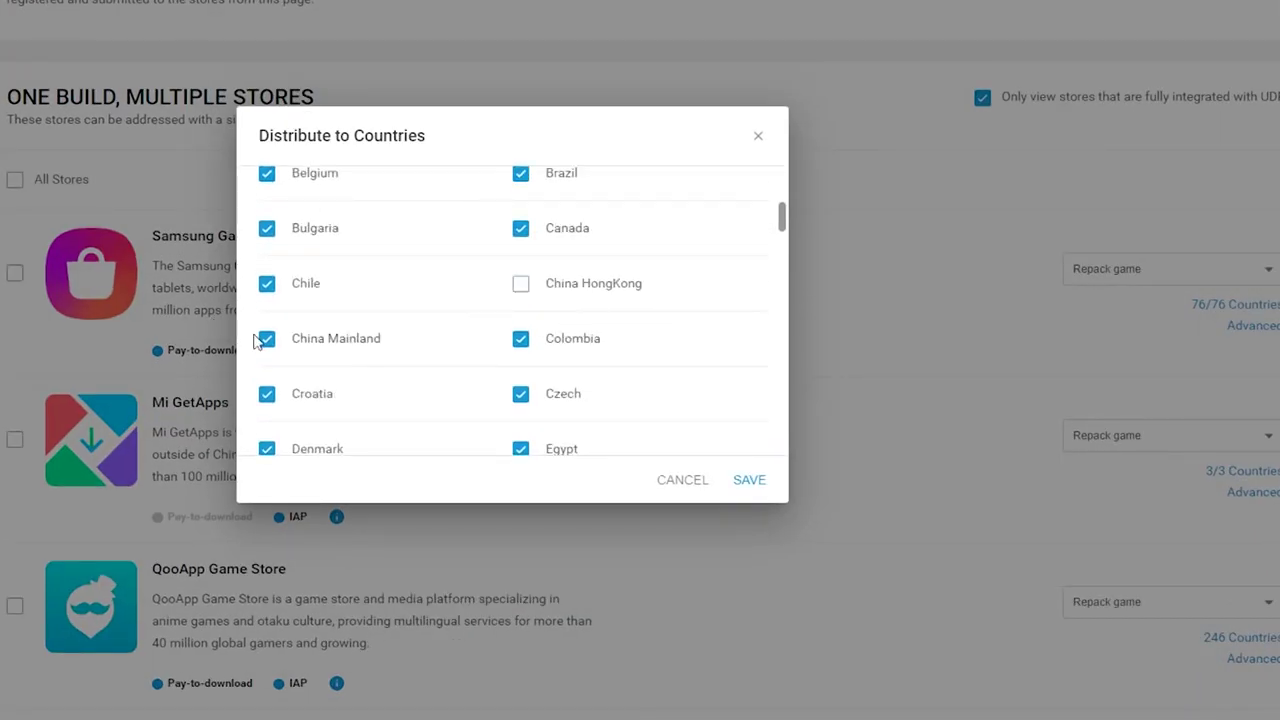
pyautogui.click(266, 338)
pyautogui.scroll(-10, 554, 223)
pyautogui.scroll(-5, 659, 287)
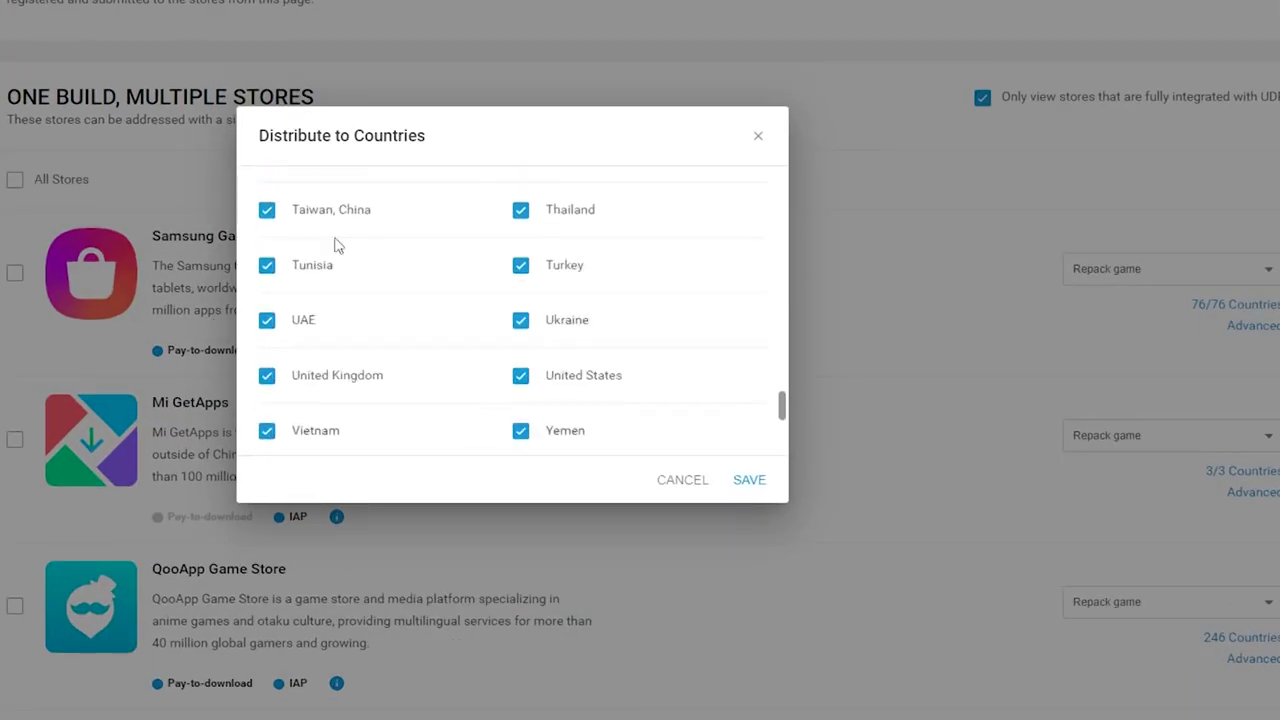
pyautogui.click(267, 211)
pyautogui.click(752, 480)
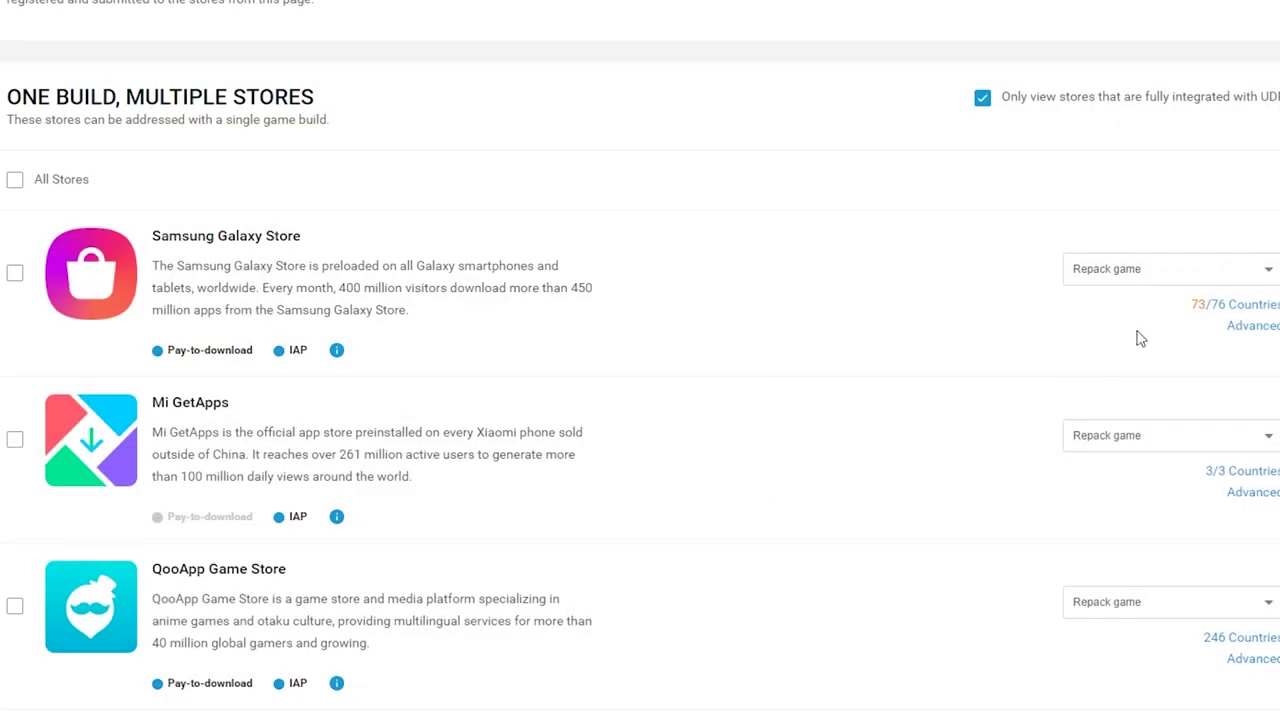
pyautogui.click(1143, 271)
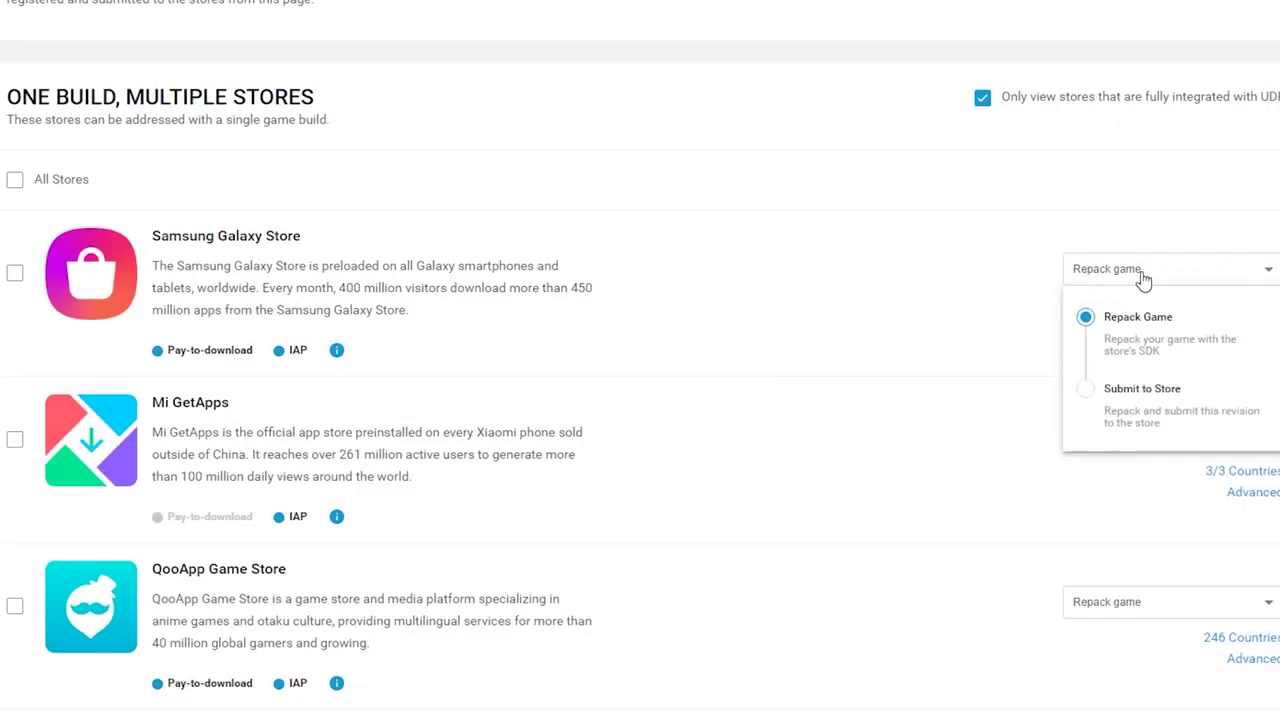
pyautogui.click(1146, 409)
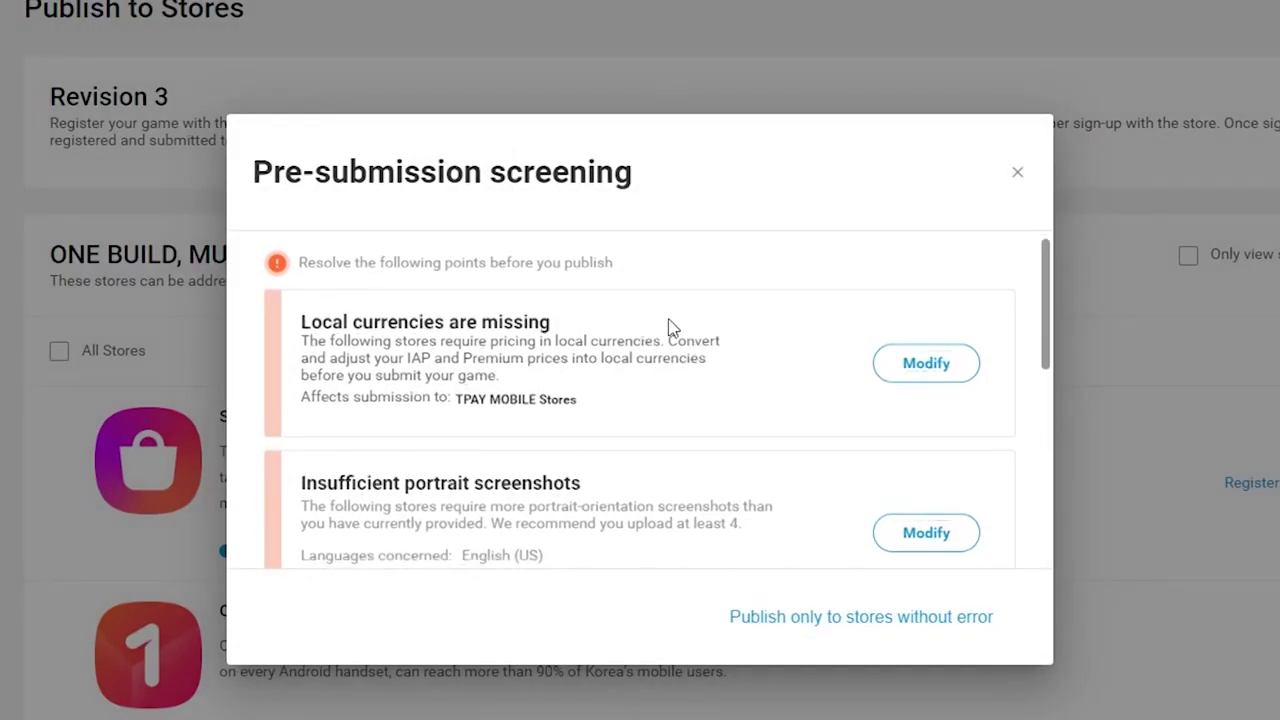
# - Publish Revision 4 to the stores, ignoring all pre-submission screening warnings
pyautogui.scroll(-2, 672, 328)
pyautogui.scroll(-6, 757, 335)
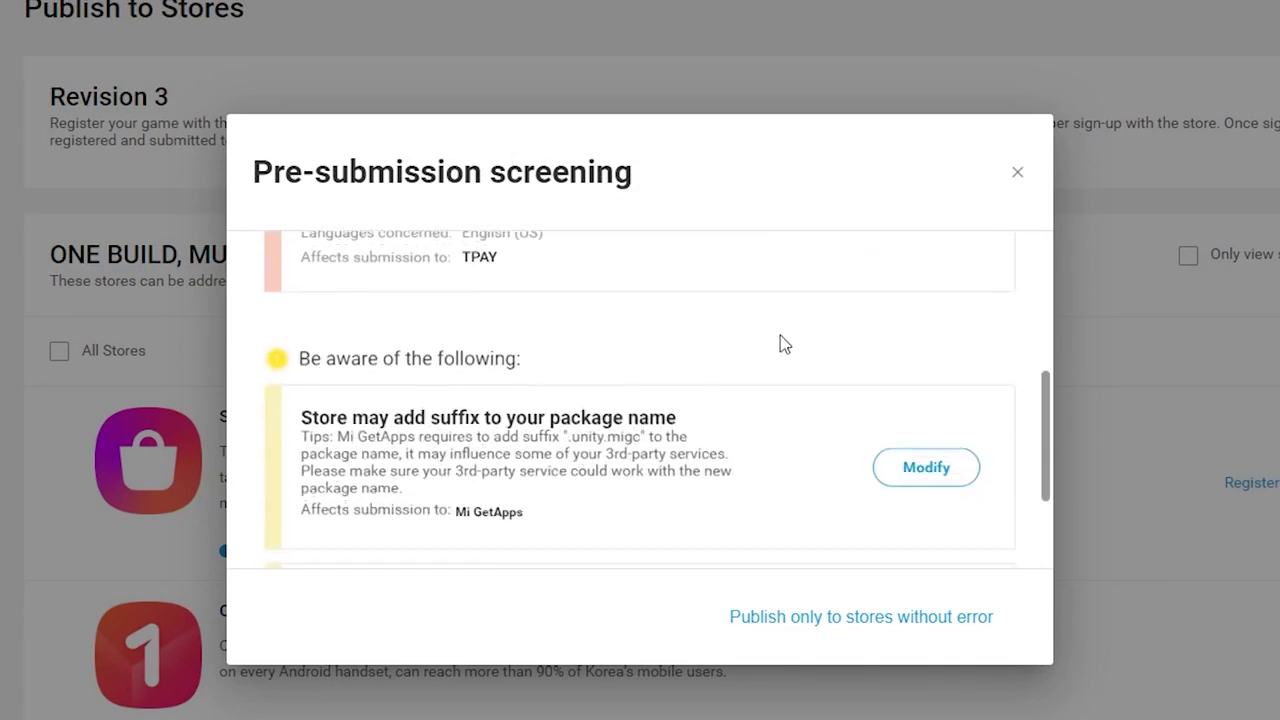
pyautogui.scroll(-1, 840, 370)
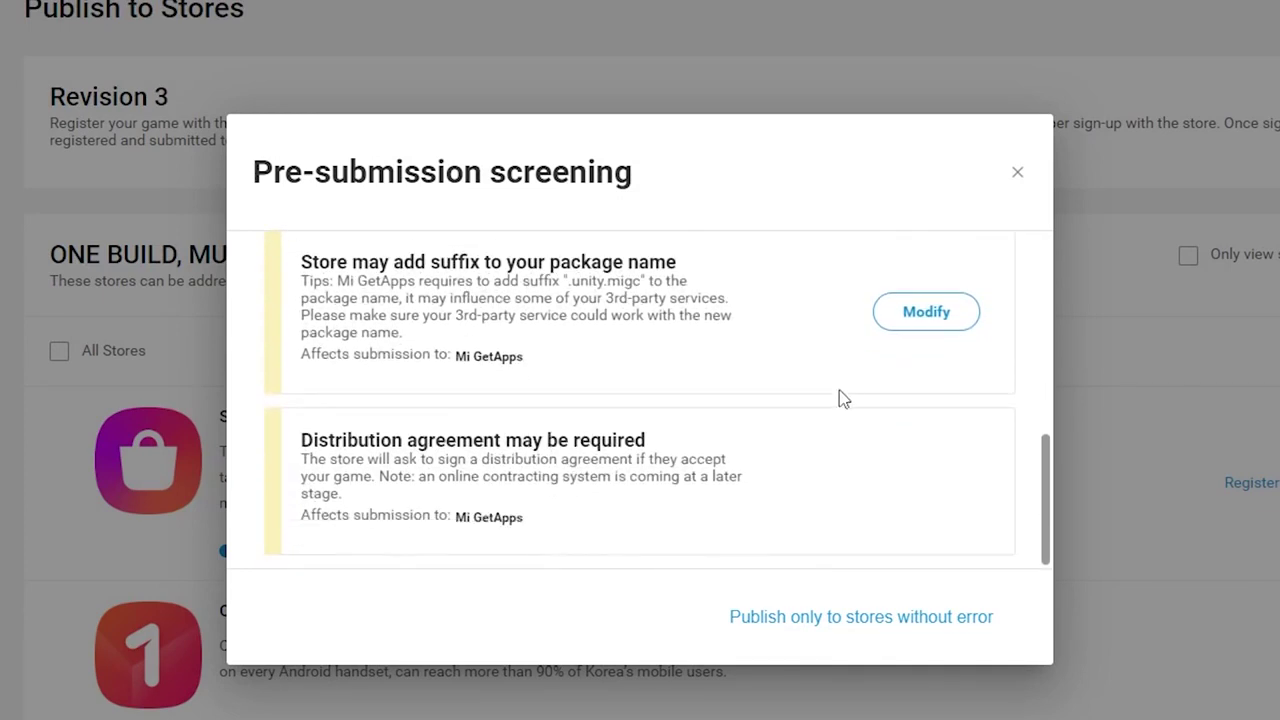
pyautogui.scroll(5, 845, 454)
pyautogui.scroll(4, 845, 456)
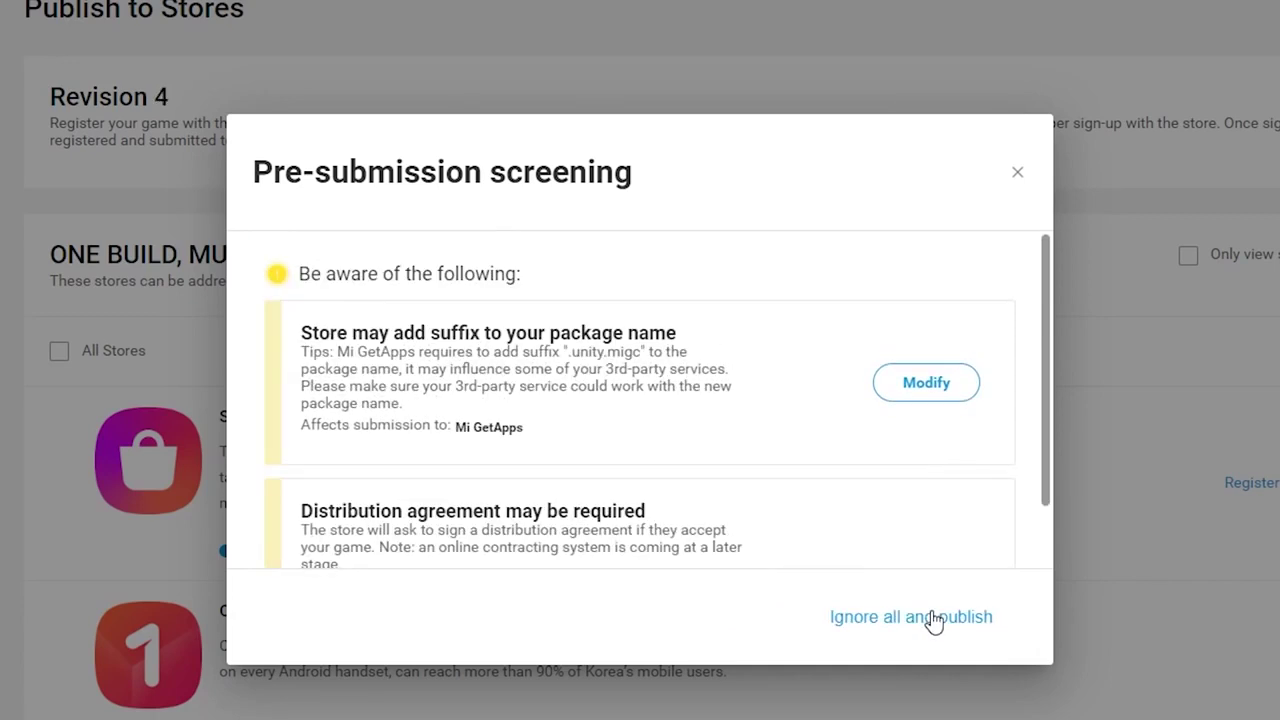
pyautogui.scroll(-2, 837, 509)
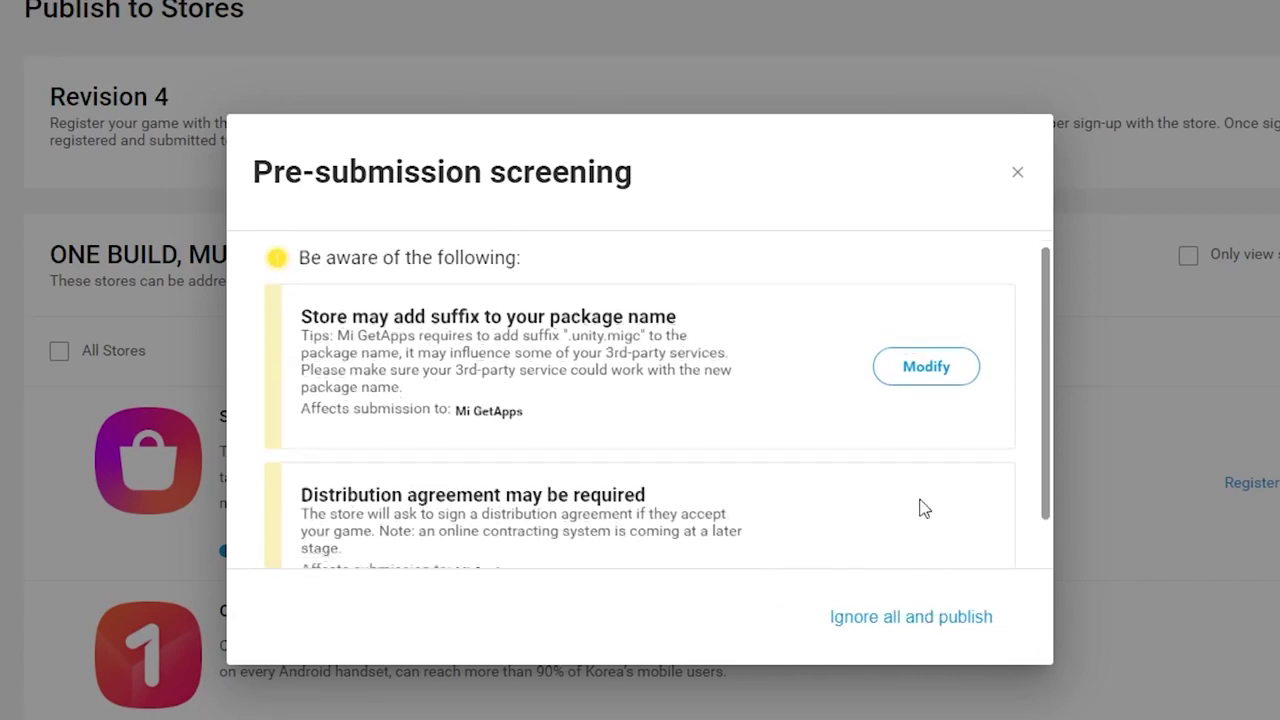
pyautogui.click(913, 618)
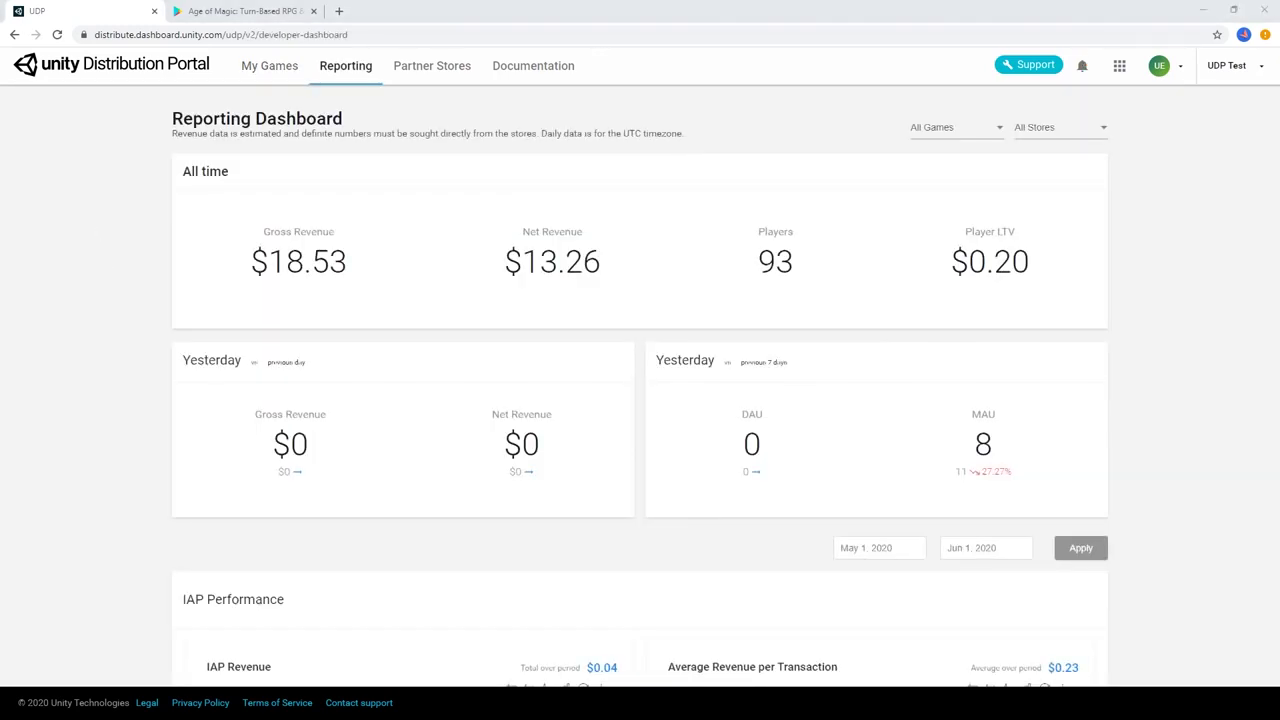
# - Keep the Reporting Dashboard store filter set to All Stores
pyautogui.click(1097, 131)
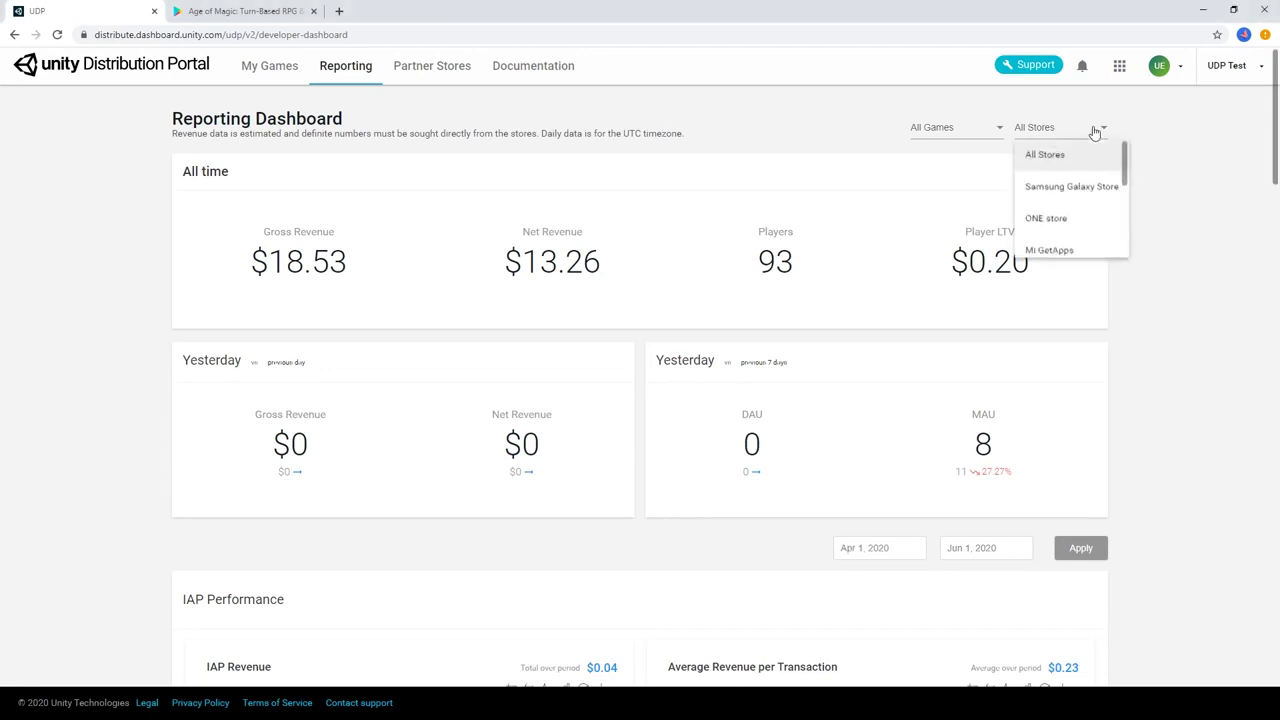
pyautogui.scroll(-1, 1092, 222)
pyautogui.scroll(-2, 1090, 221)
pyautogui.scroll(3, 1090, 221)
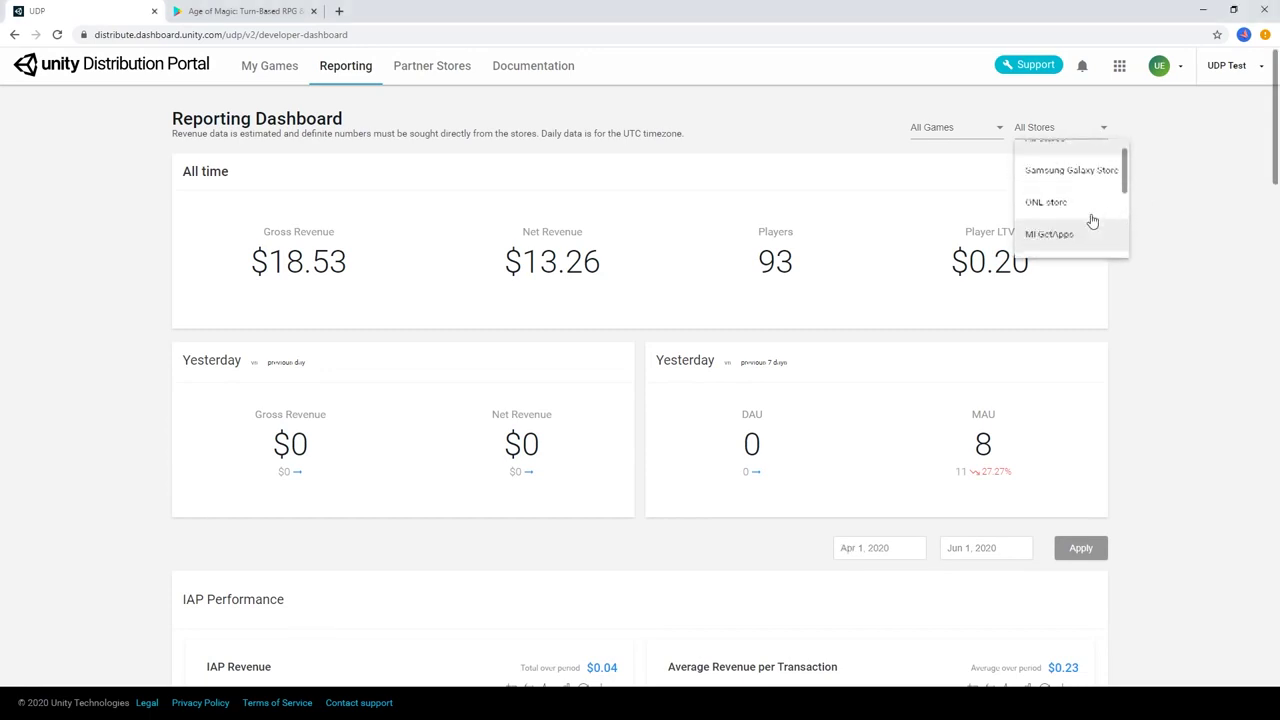
pyautogui.click(1094, 150)
# - Review the revenue, IAP performance and game health charts for Apr 1 – Jun 1, 2020, then go to Partner Stores
pyautogui.scroll(-4, 1246, 200)
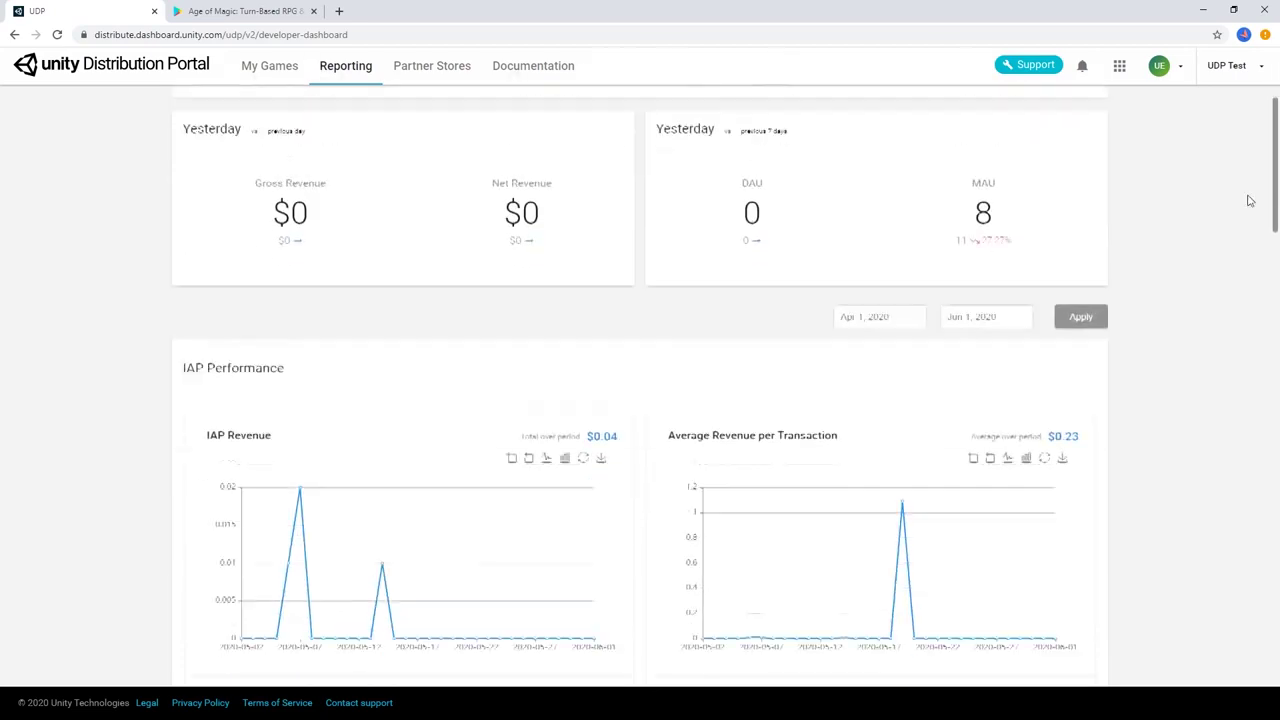
pyautogui.scroll(-6, 1248, 201)
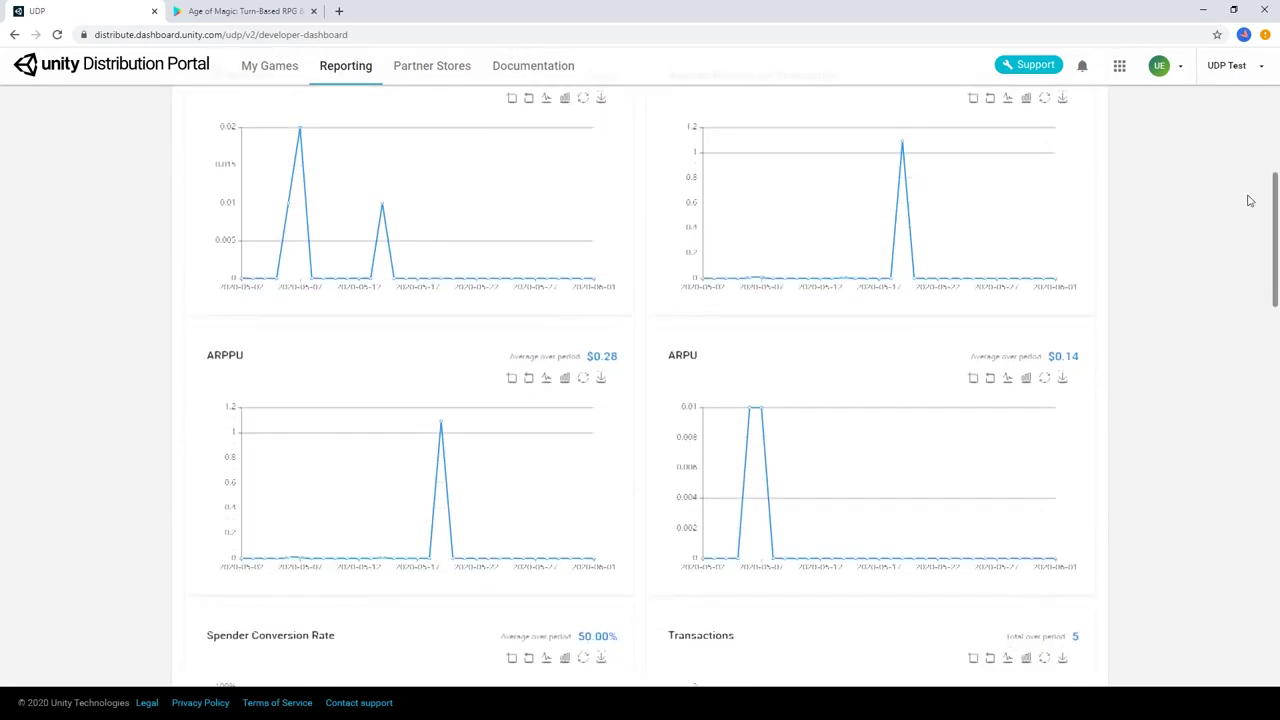
pyautogui.scroll(-8, 1248, 201)
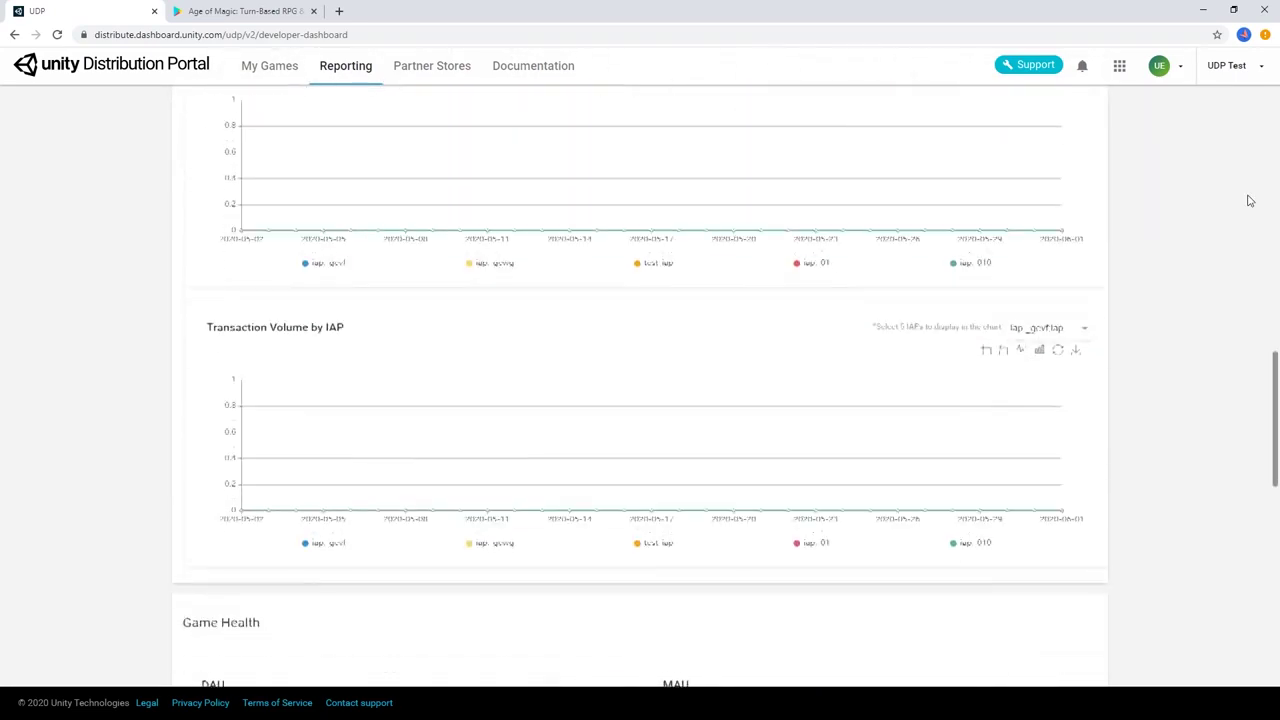
pyautogui.scroll(-1, 1248, 201)
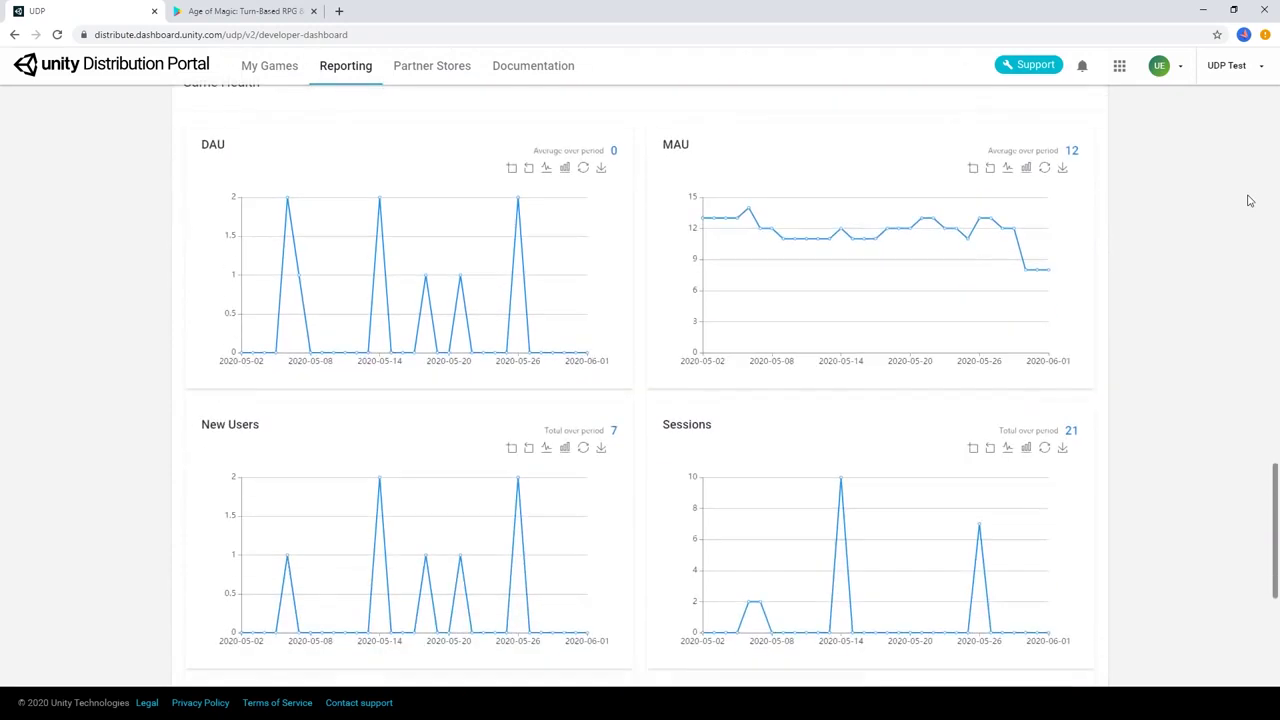
pyautogui.scroll(10, 486, 157)
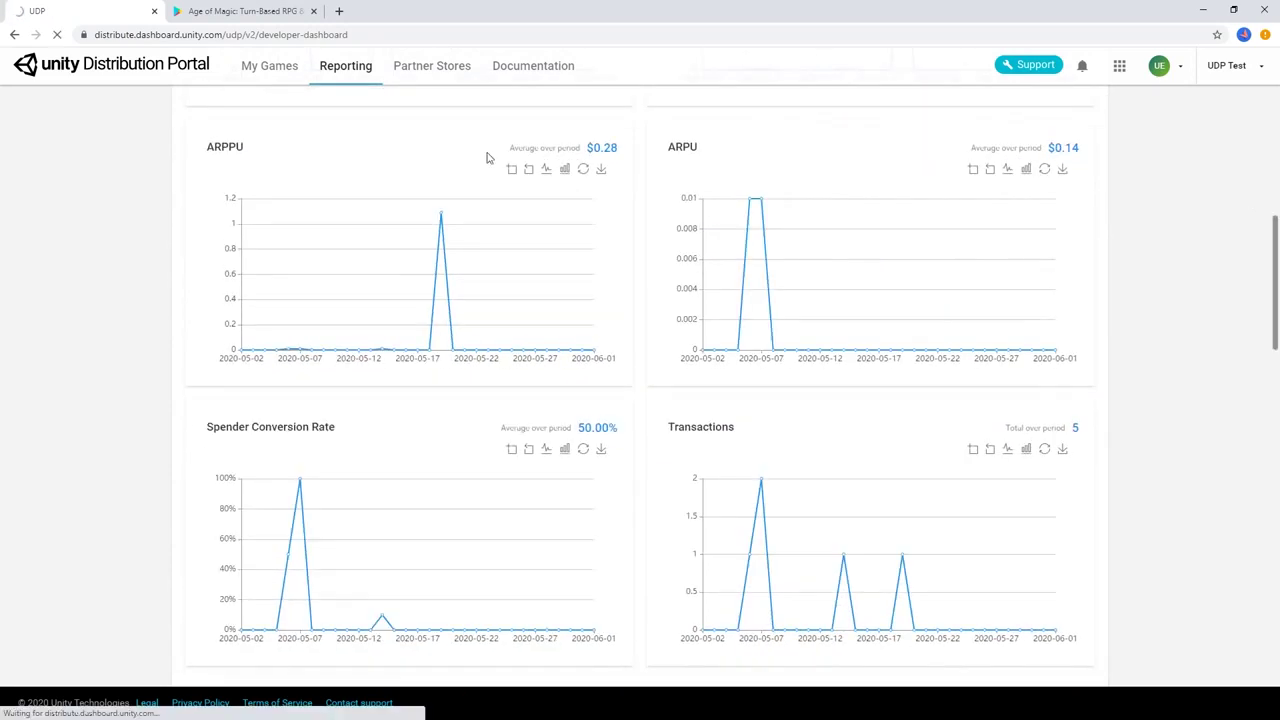
pyautogui.click(444, 67)
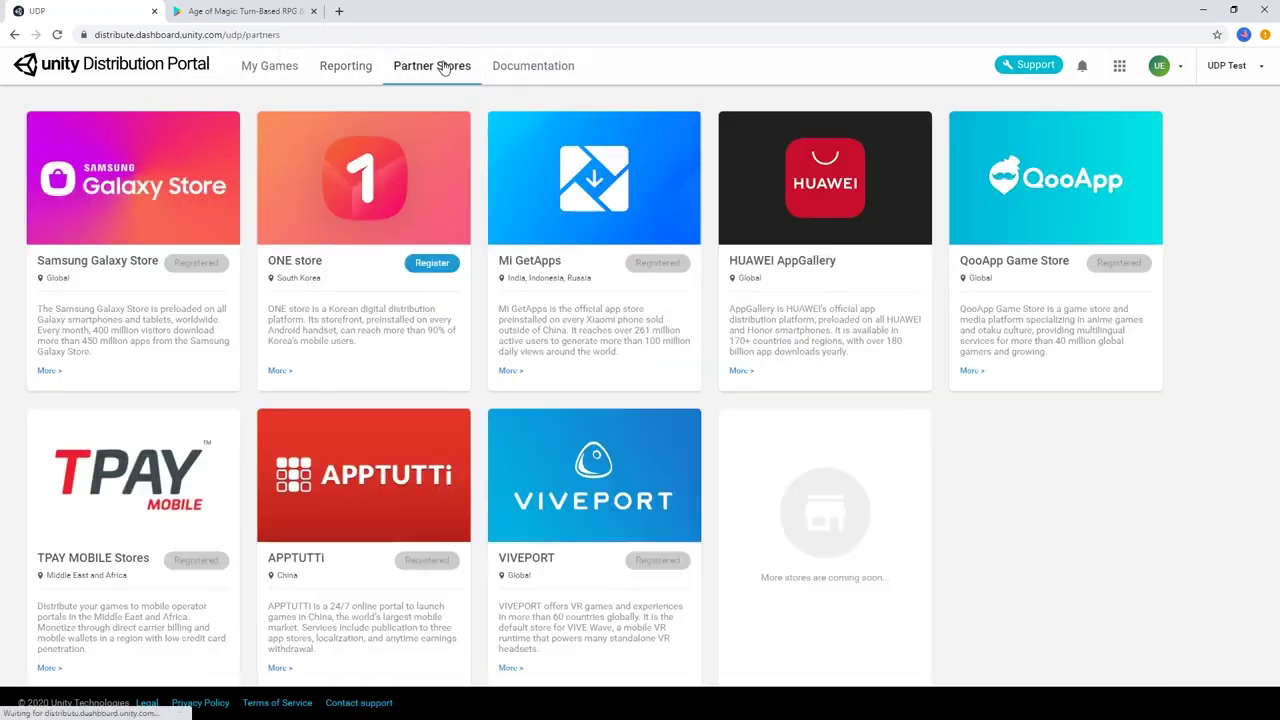